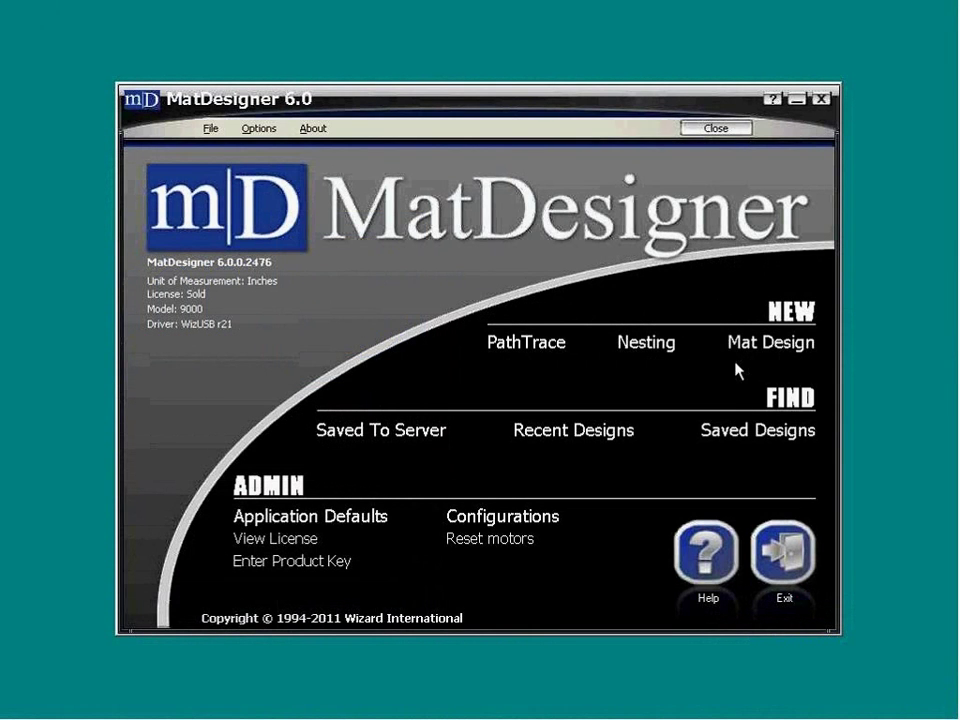
{"action": "left_click", "coordinate": [750, 346]}
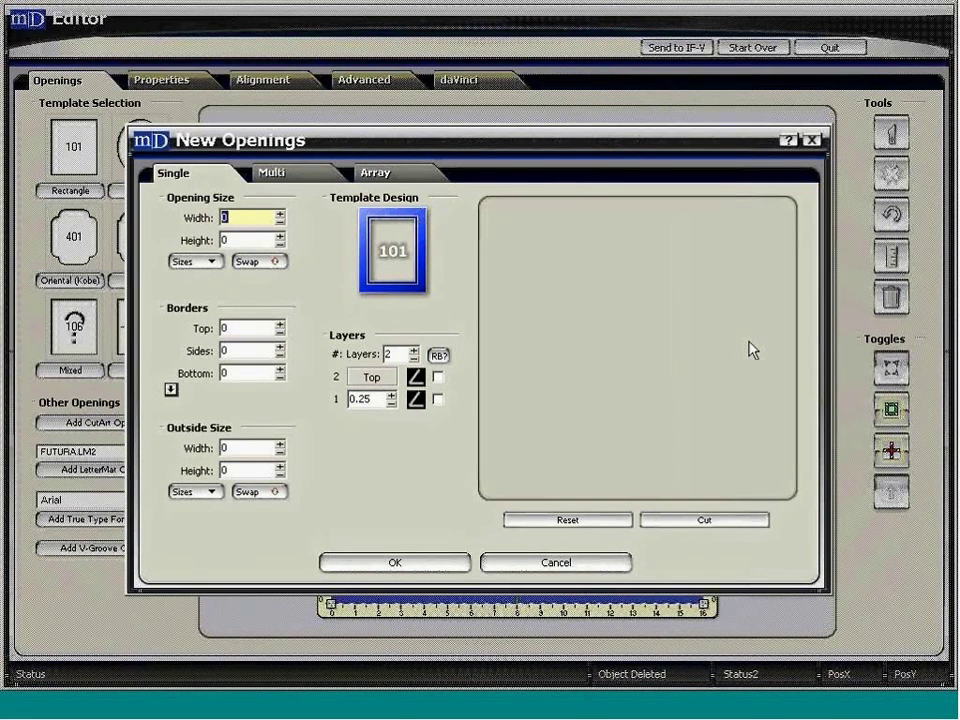
{"action": "left_click", "coordinate": [519, 568]}
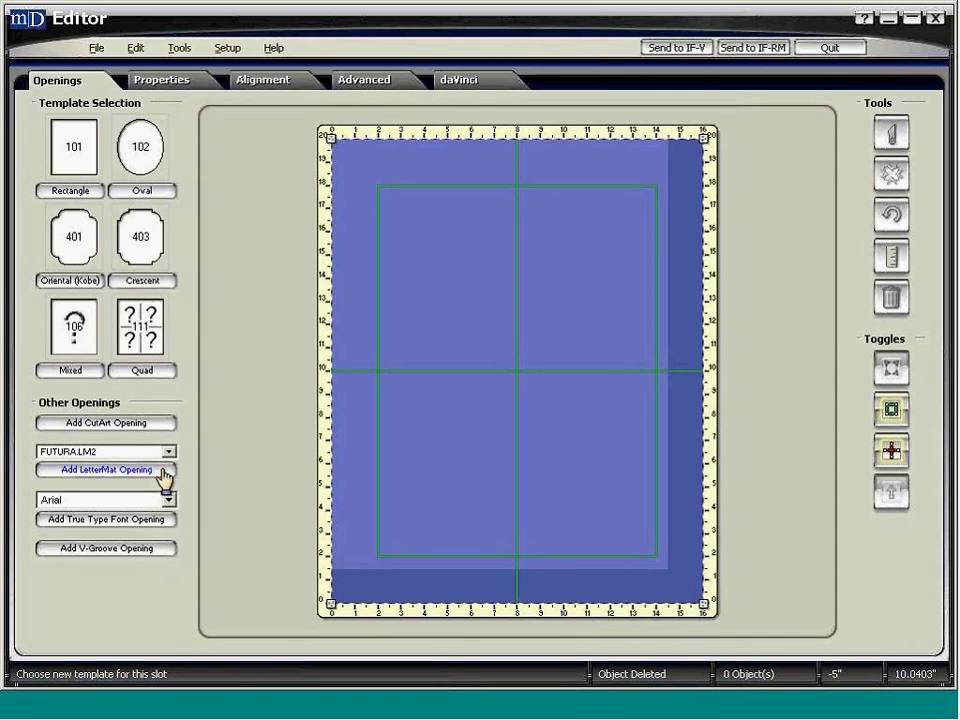
- Add an ABC LetterMat opening and fit the mat to roughly 8 × 9 around it
{"action": "left_click", "coordinate": [163, 475]}
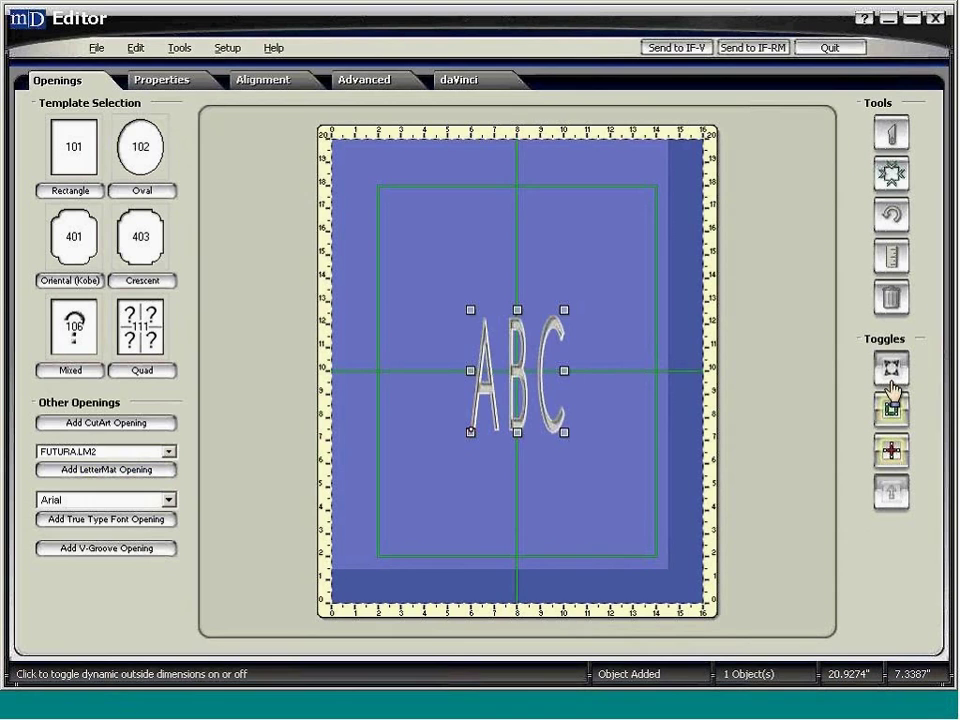
{"action": "left_click", "coordinate": [890, 386]}
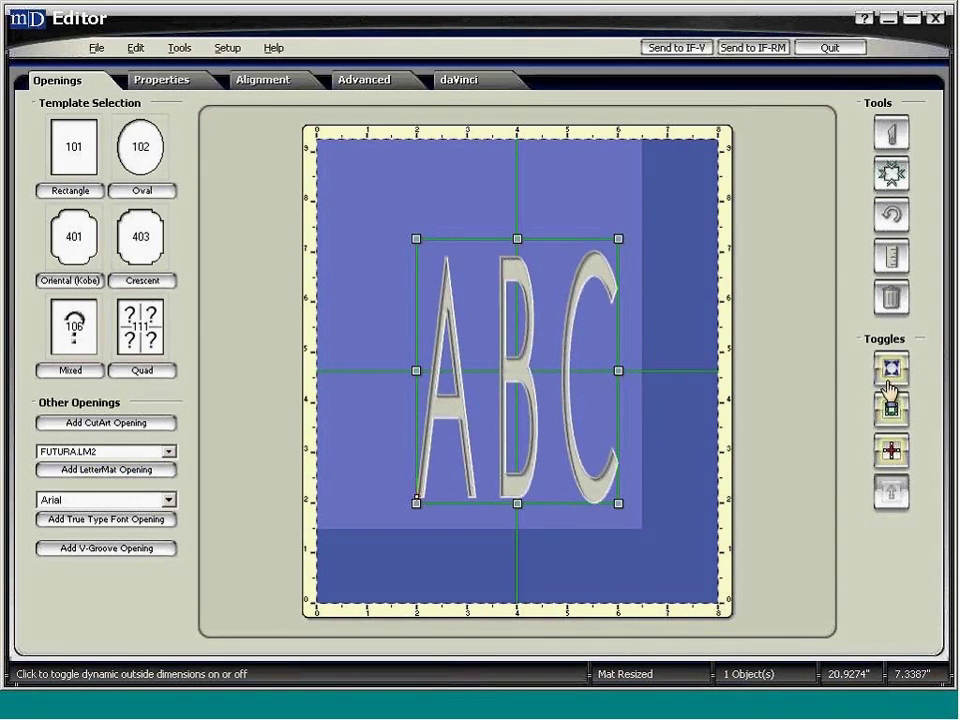
- Replace the LetterMat's ABC text with a first name and turn on Keep Aspect Ratio
{"action": "left_click", "coordinate": [141, 80]}
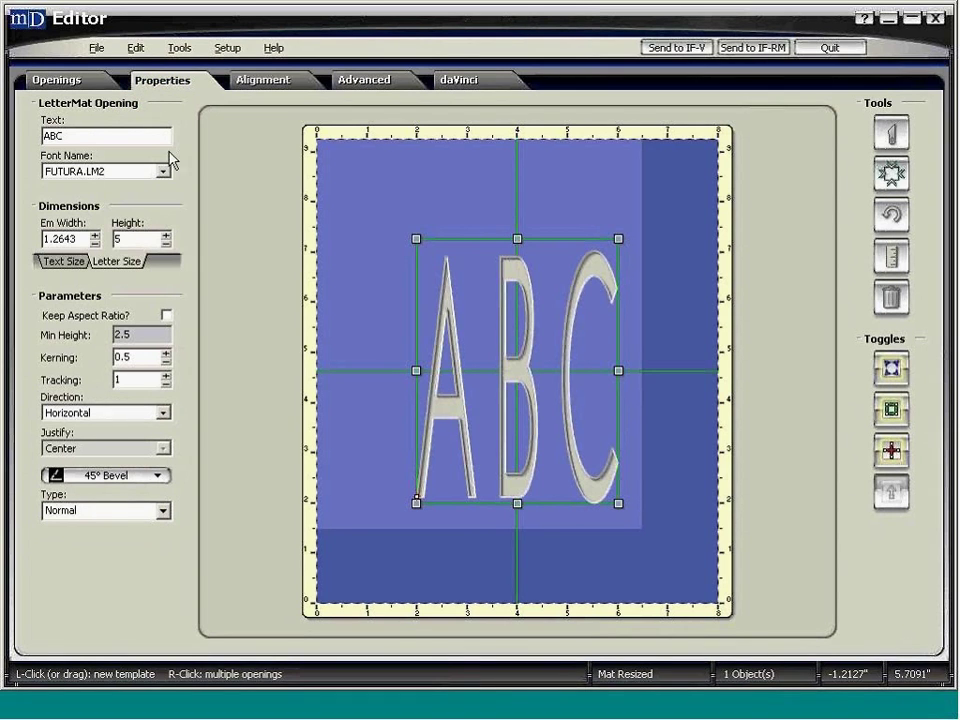
{"action": "double_click", "coordinate": [76, 136]}
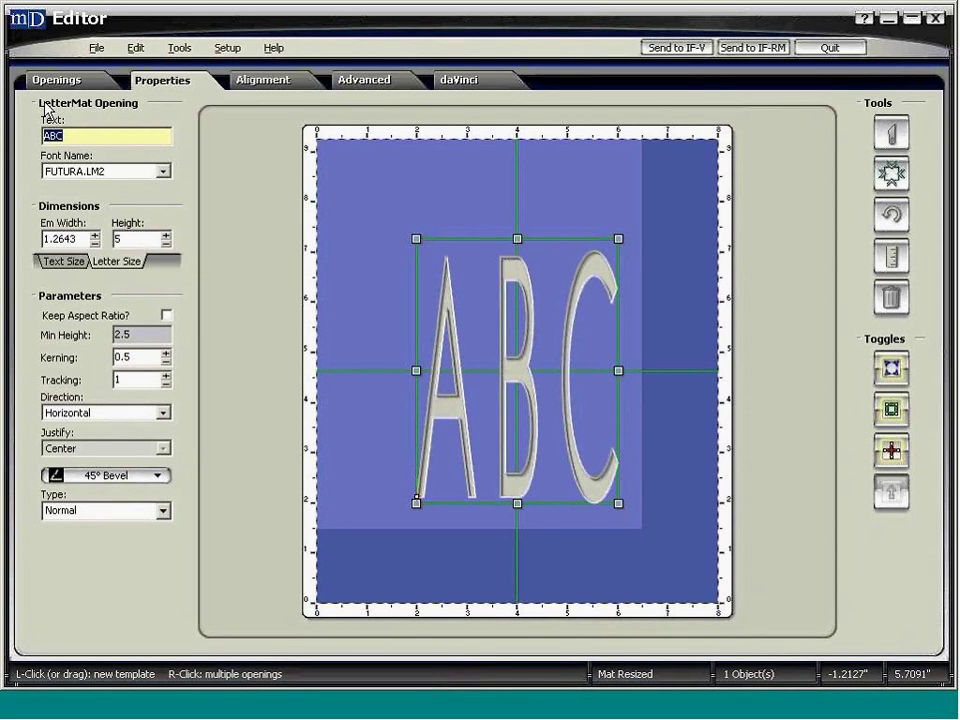
{"action": "type", "text": "Maria"}
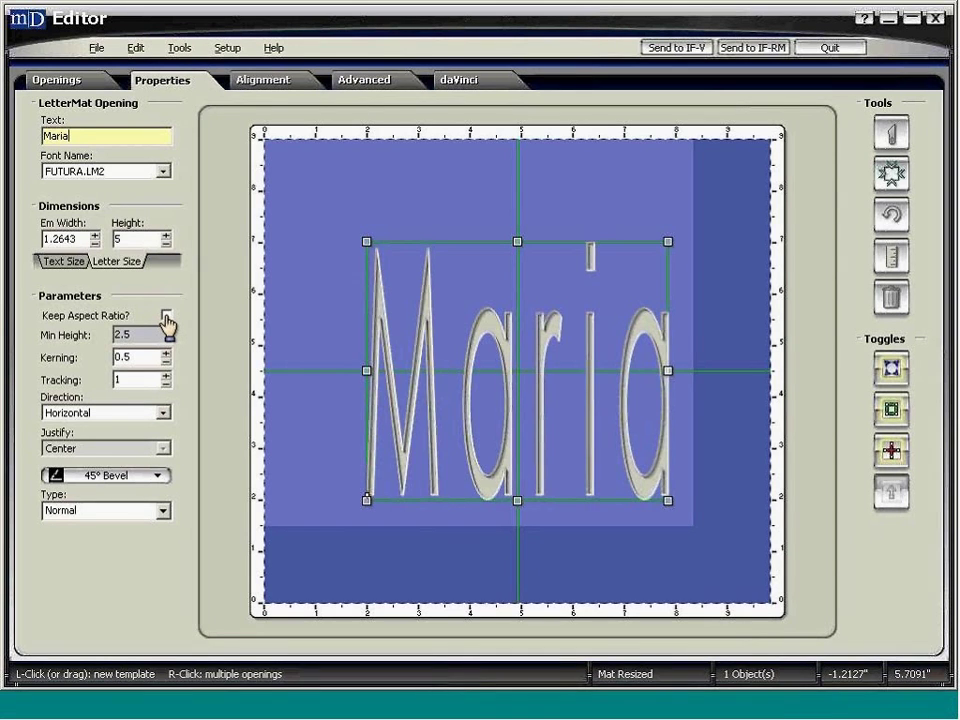
{"action": "left_click", "coordinate": [166, 316]}
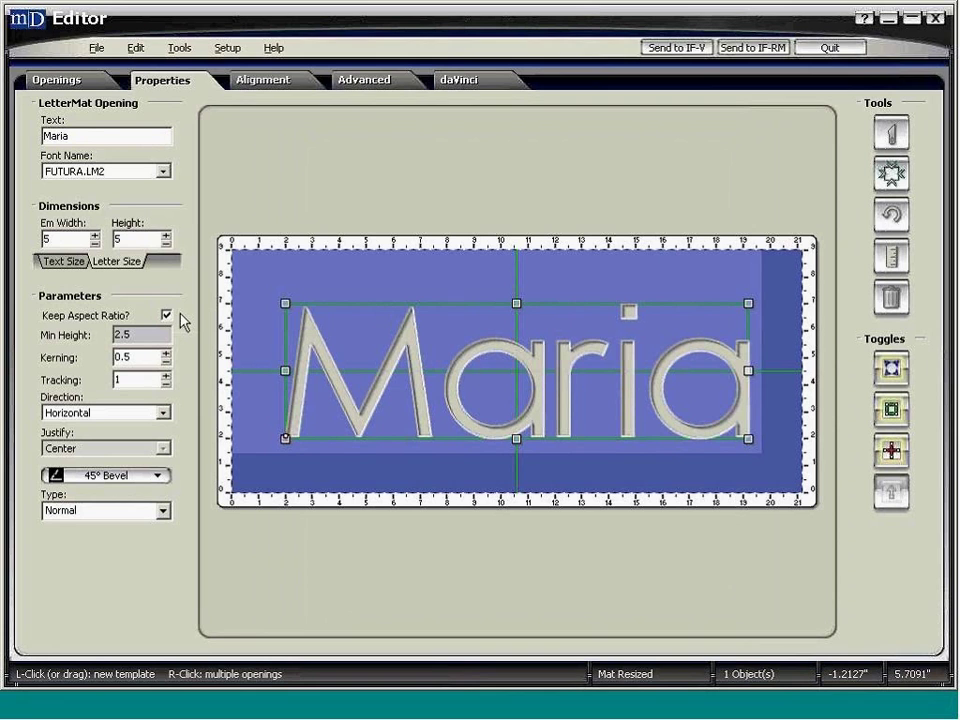
{"action": "left_click", "coordinate": [164, 173]}
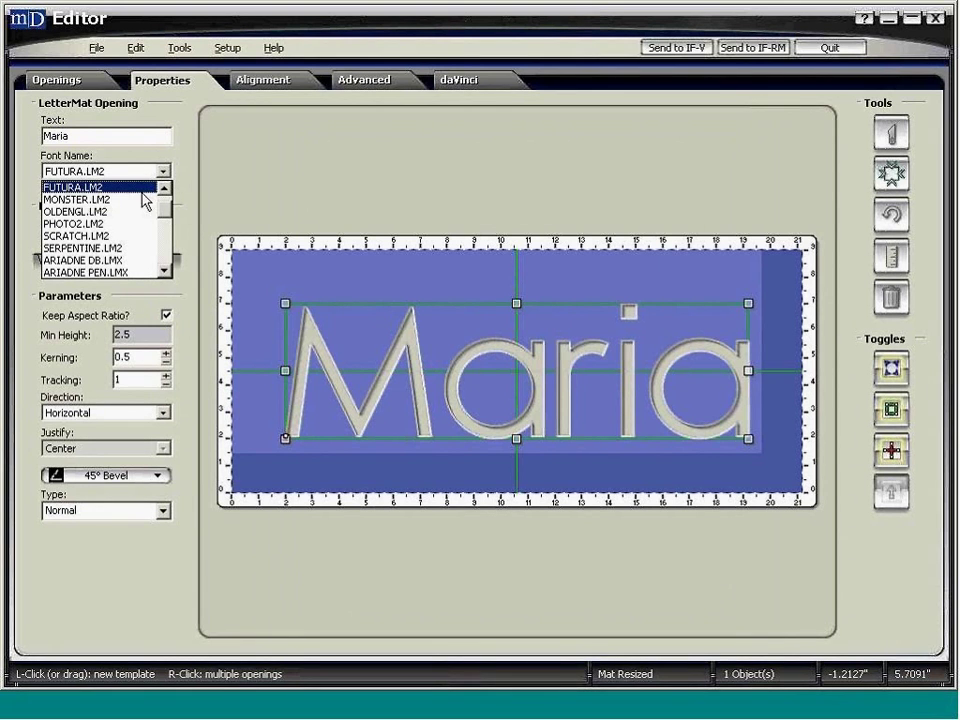
{"action": "left_click", "coordinate": [99, 249]}
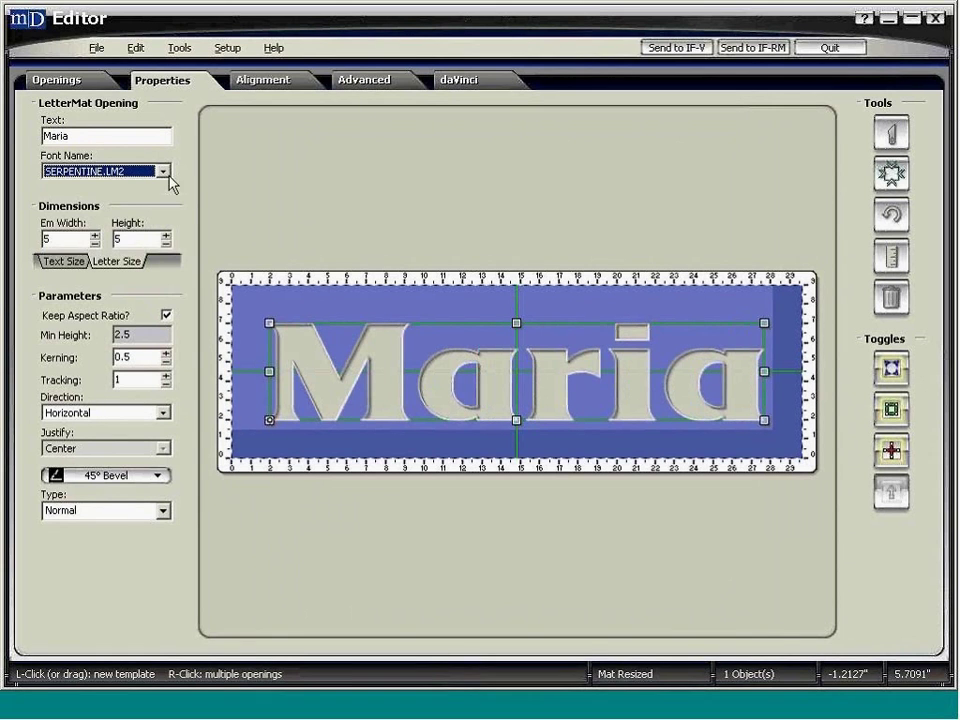
{"action": "left_click", "coordinate": [163, 171]}
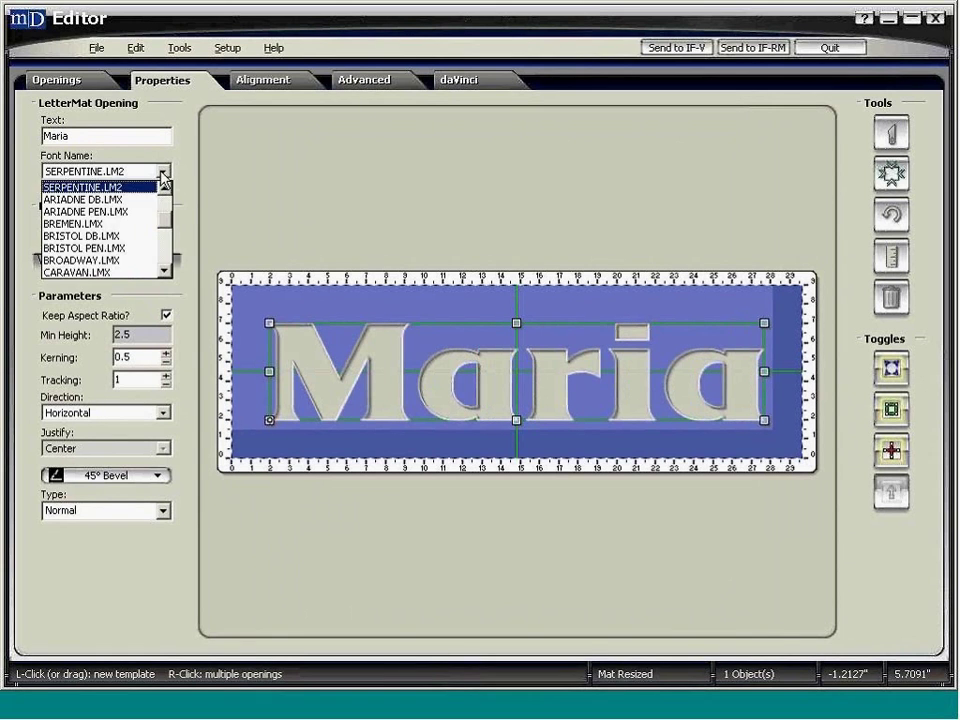
{"action": "left_click", "coordinate": [113, 260]}
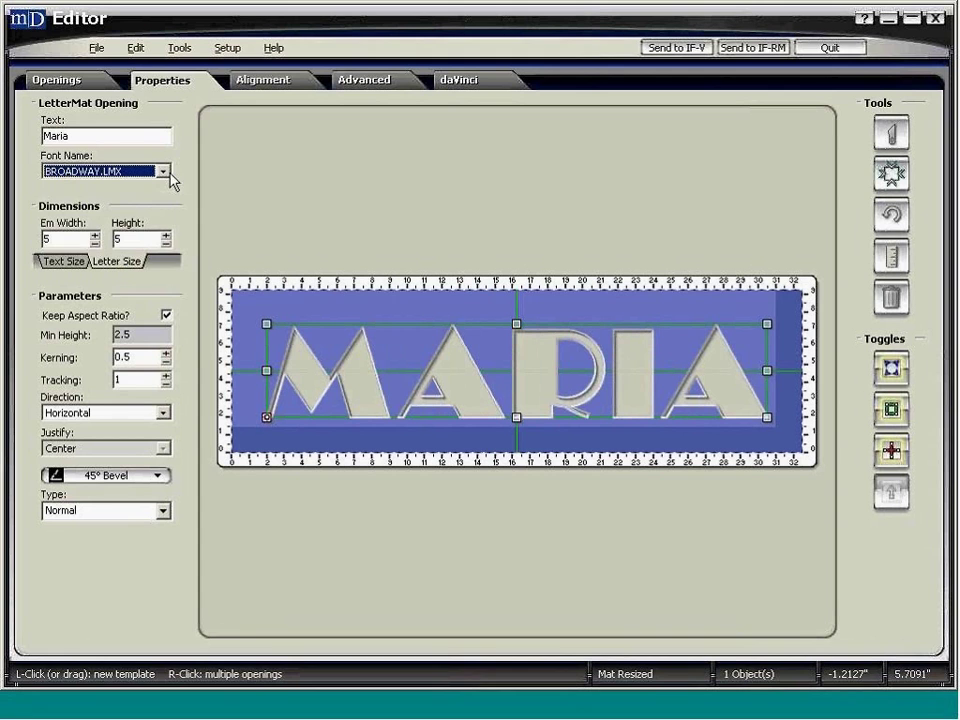
{"action": "left_click", "coordinate": [163, 172]}
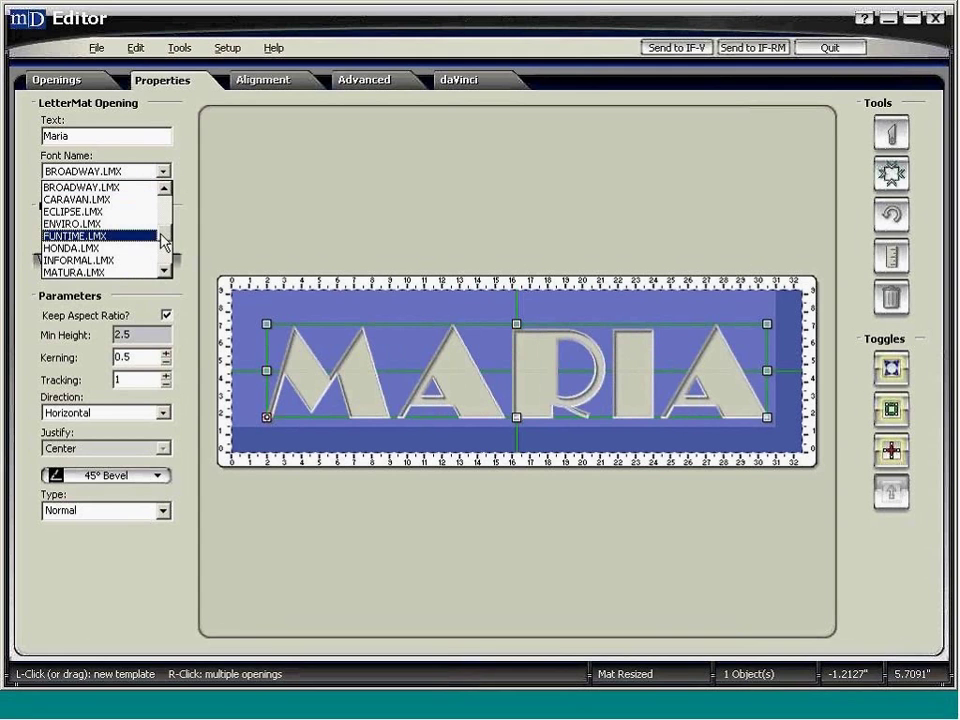
{"action": "scroll", "coordinate": [158, 240], "scroll_direction": "up", "scroll_amount": 4}
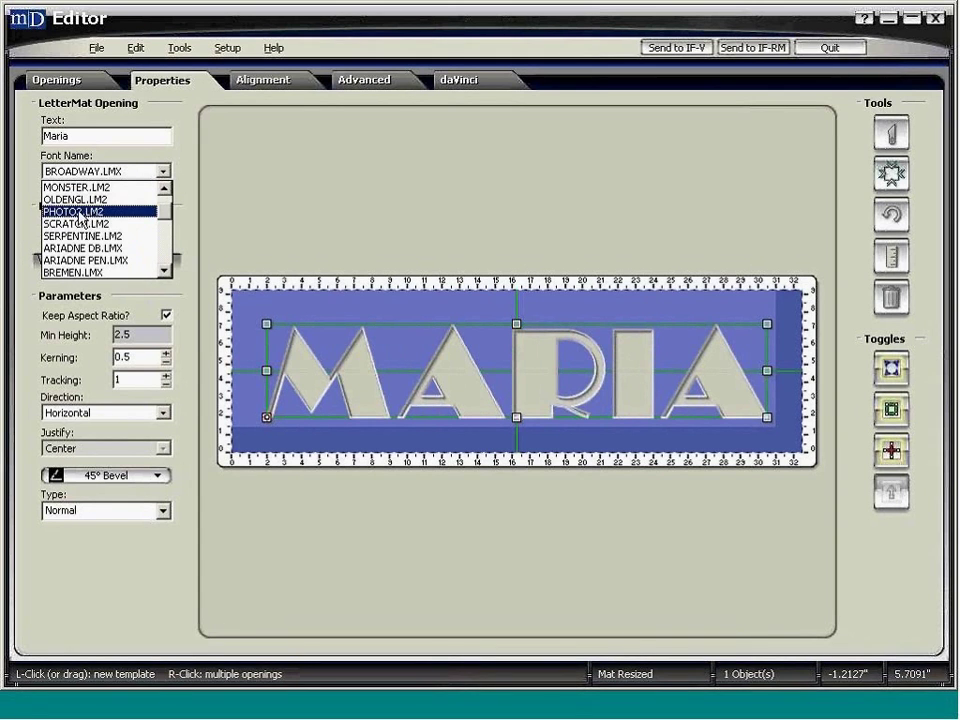
{"action": "left_click", "coordinate": [72, 212]}
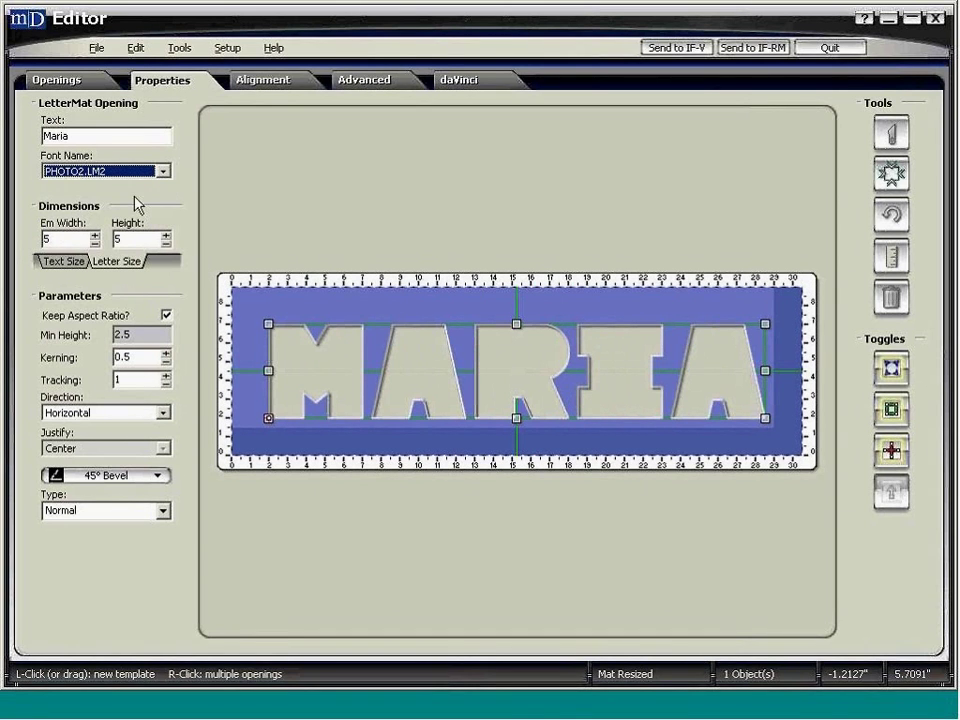
{"action": "left_click", "coordinate": [162, 172]}
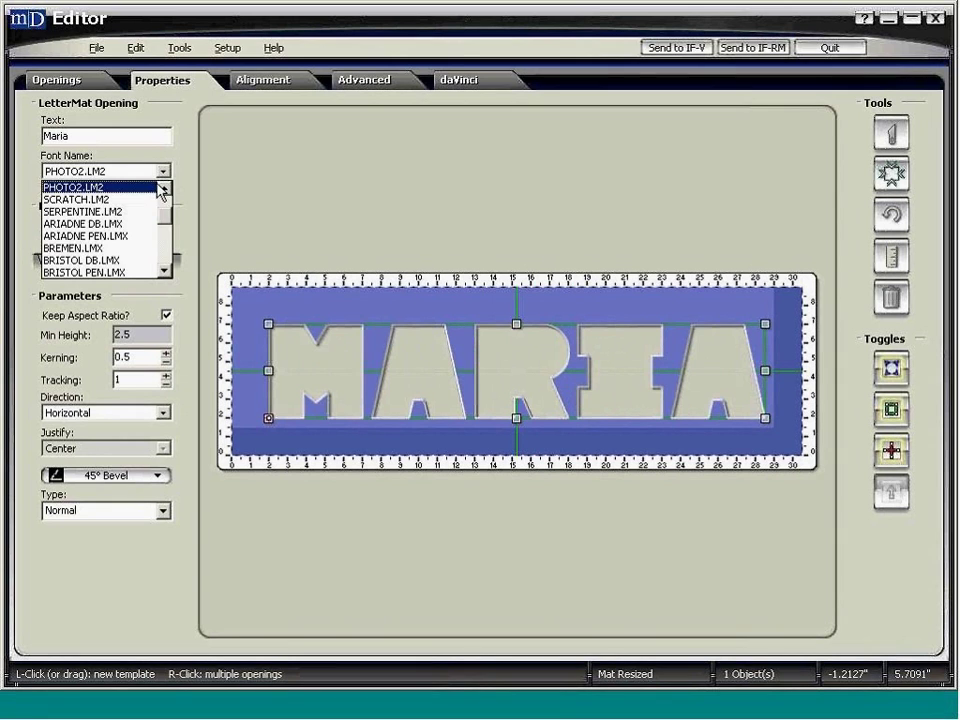
{"action": "left_click", "coordinate": [131, 238]}
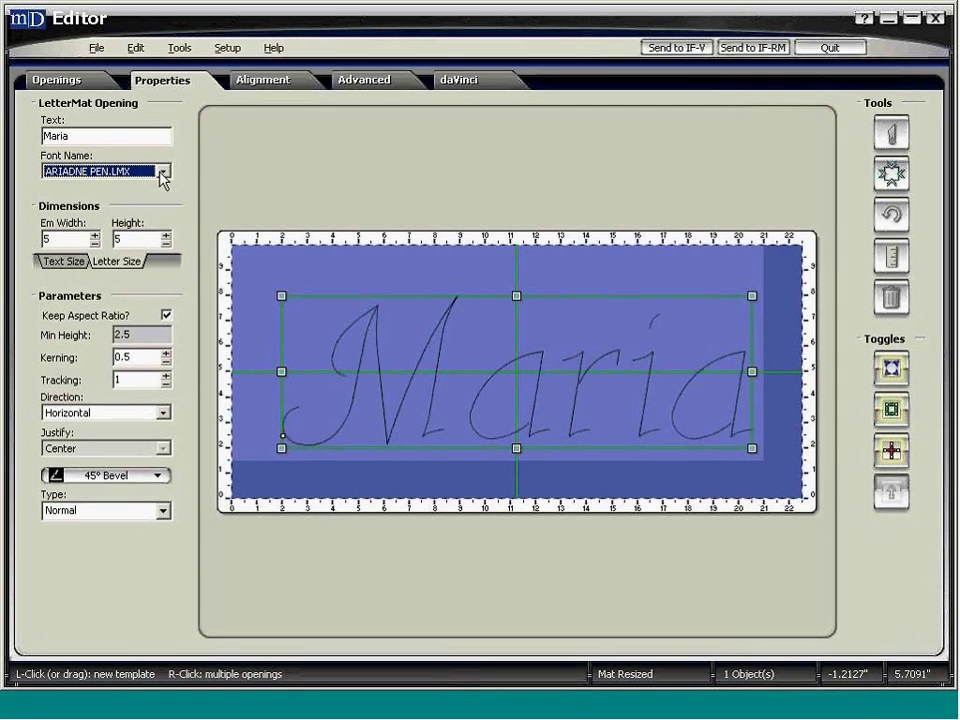
{"action": "left_click", "coordinate": [163, 171]}
{"action": "scroll", "coordinate": [167, 215], "scroll_direction": "up", "scroll_amount": 2}
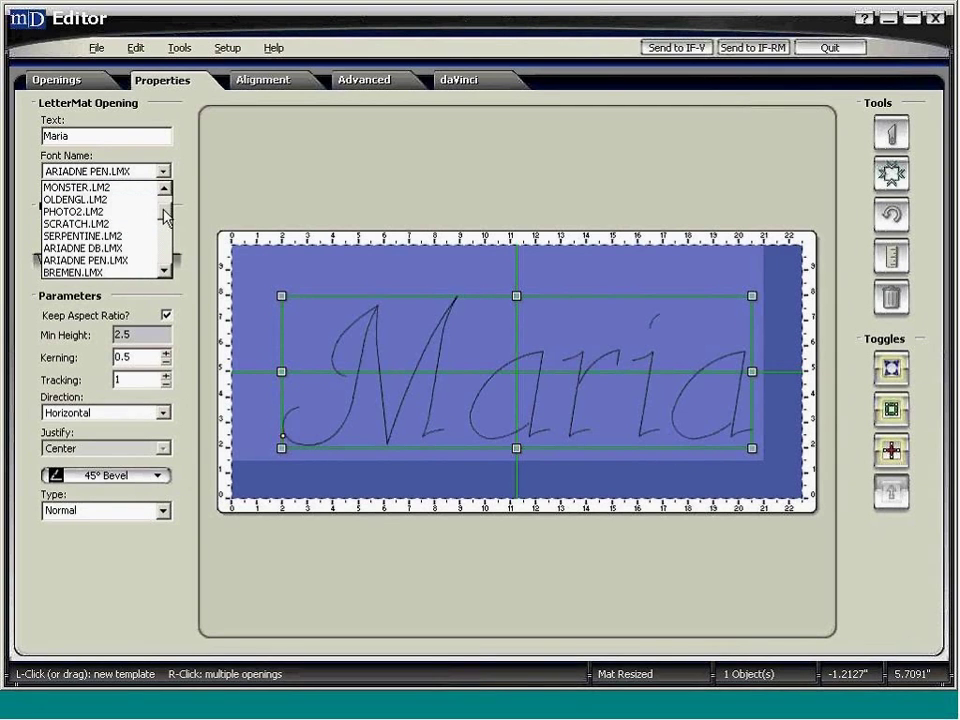
{"action": "scroll", "coordinate": [167, 215], "scroll_direction": "up", "scroll_amount": 1}
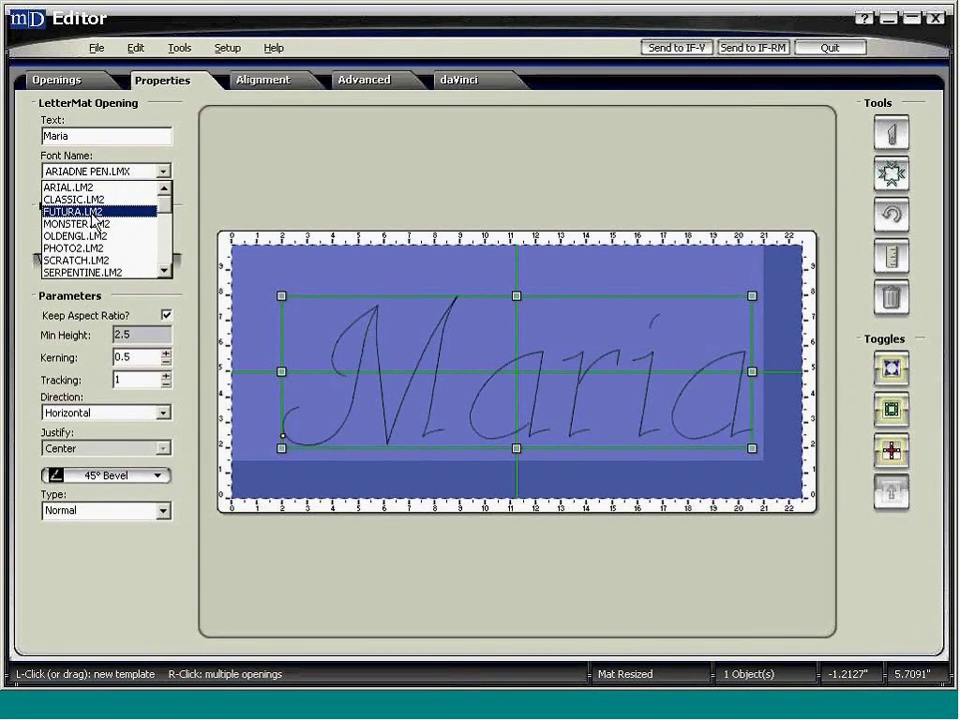
{"action": "left_click", "coordinate": [100, 211]}
- Confirm the font and lower the lettering's kerning from 0.5 to 0.3125
{"action": "left_click", "coordinate": [333, 398]}
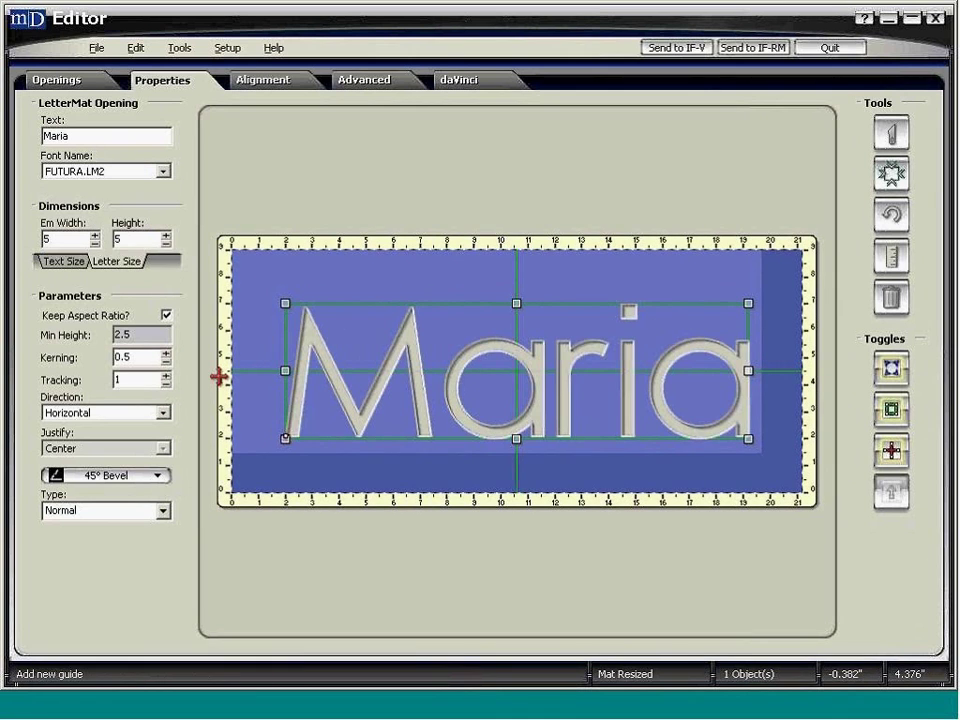
{"action": "left_click", "coordinate": [165, 362]}
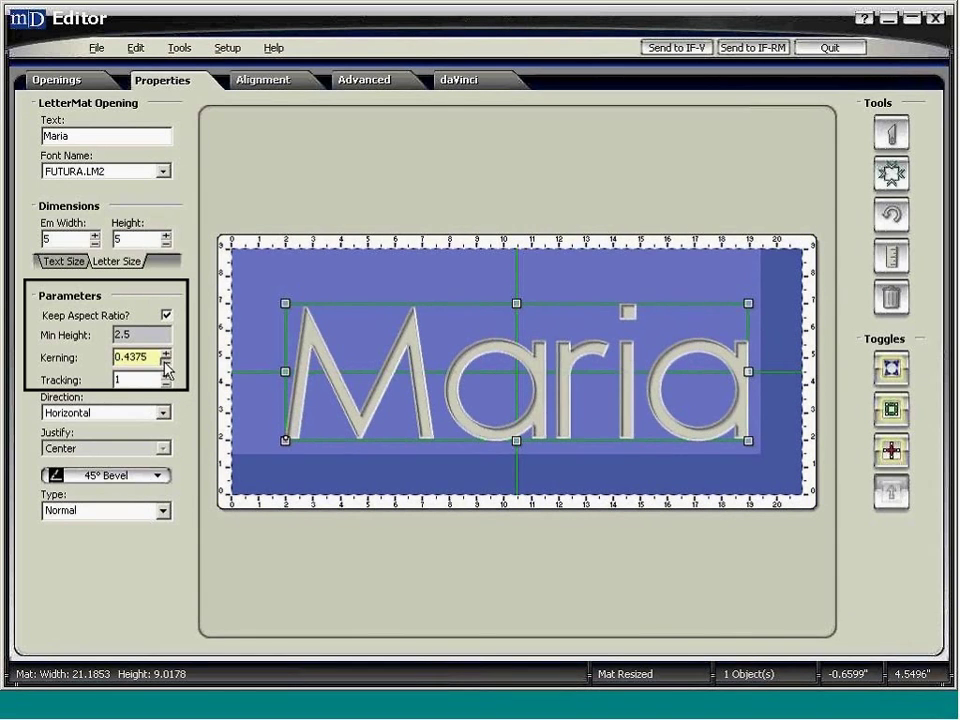
{"action": "left_click", "coordinate": [165, 362]}
{"action": "left_click", "coordinate": [165, 364]}
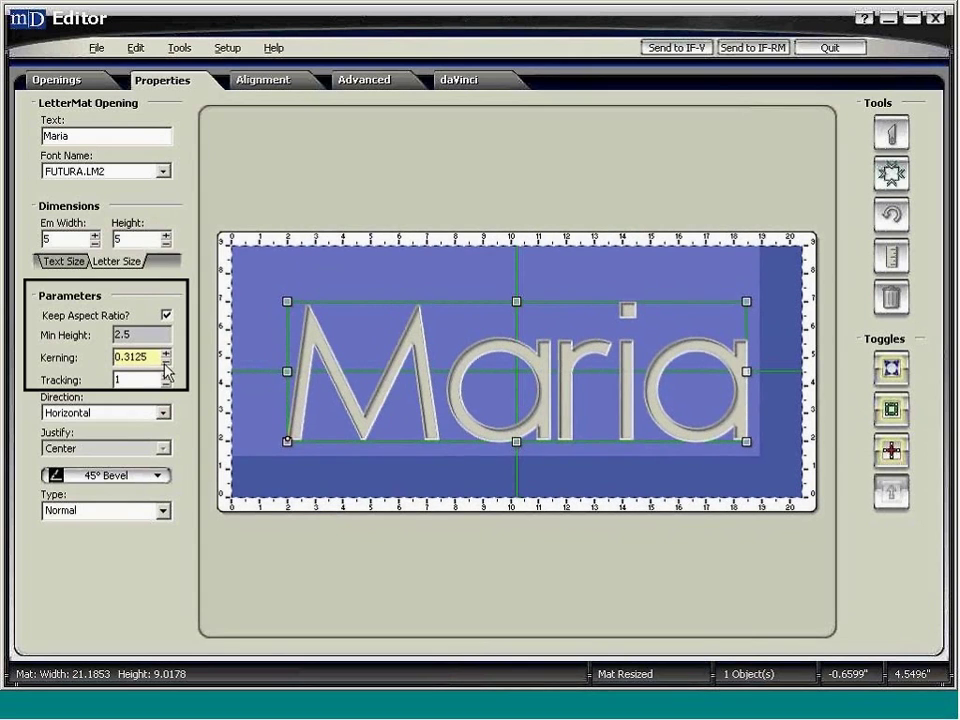
- Try a debossed cut on the lettering with the Deboss Medium - Red type
{"action": "left_click", "coordinate": [137, 477]}
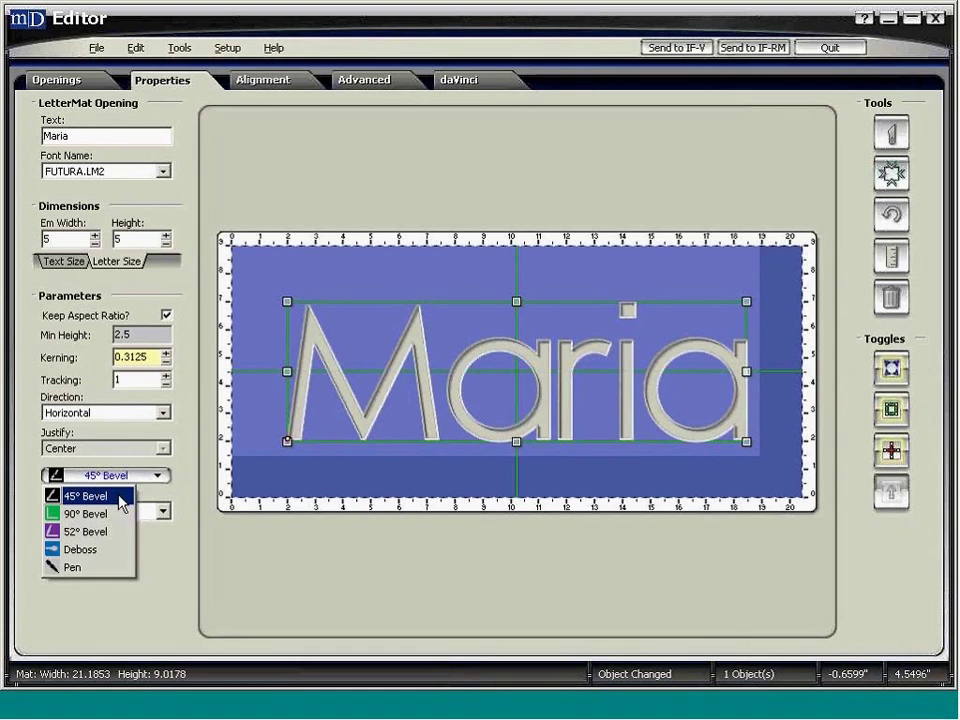
{"action": "left_click", "coordinate": [118, 556]}
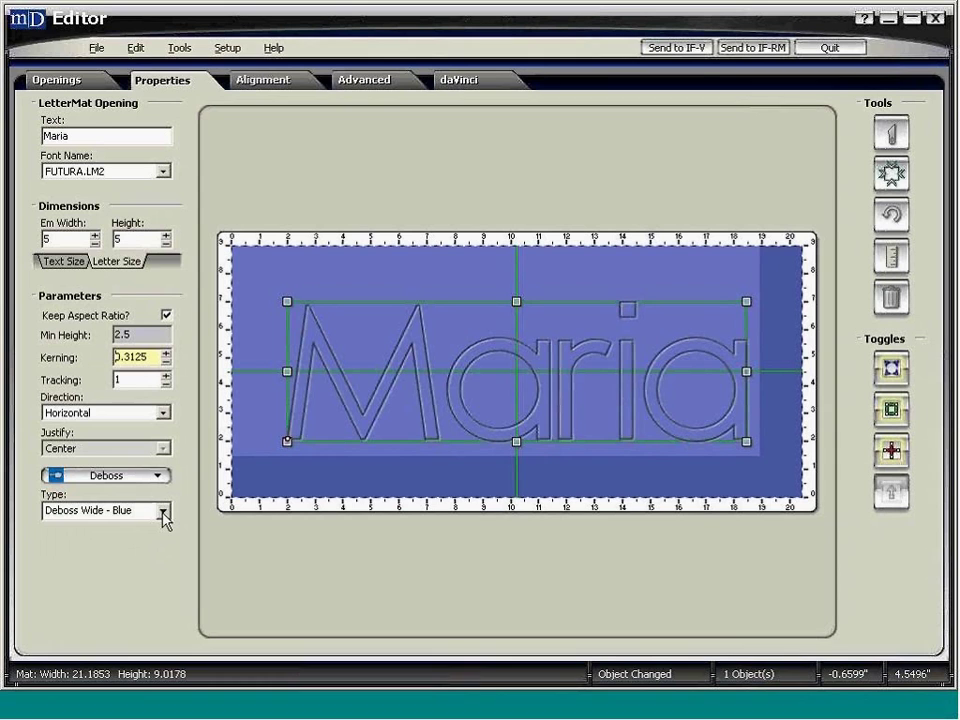
{"action": "left_click", "coordinate": [164, 512]}
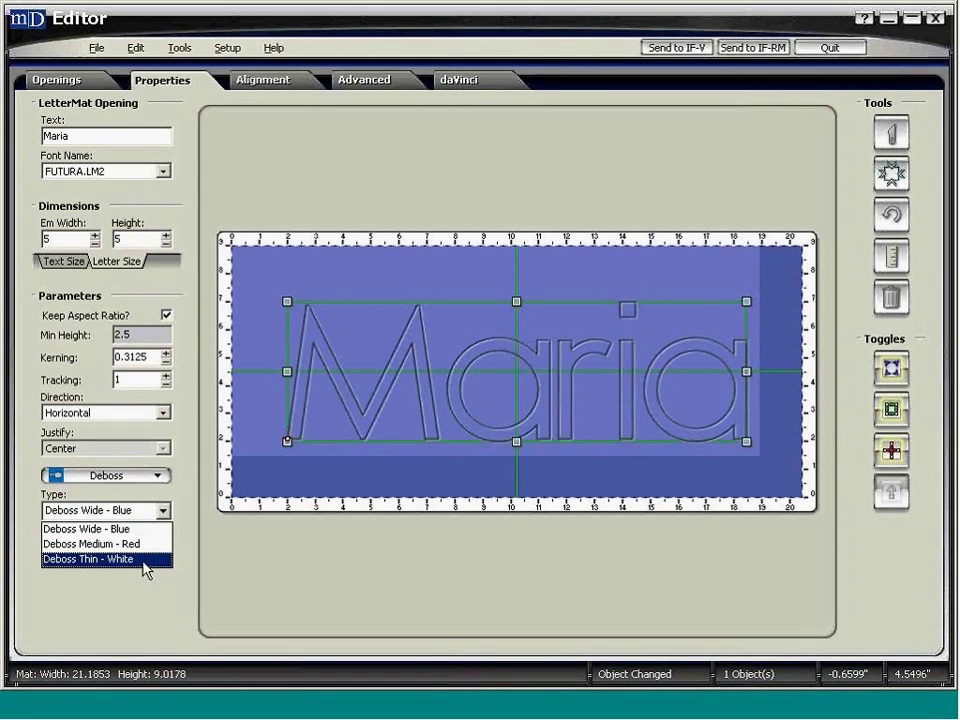
{"action": "left_click", "coordinate": [146, 545]}
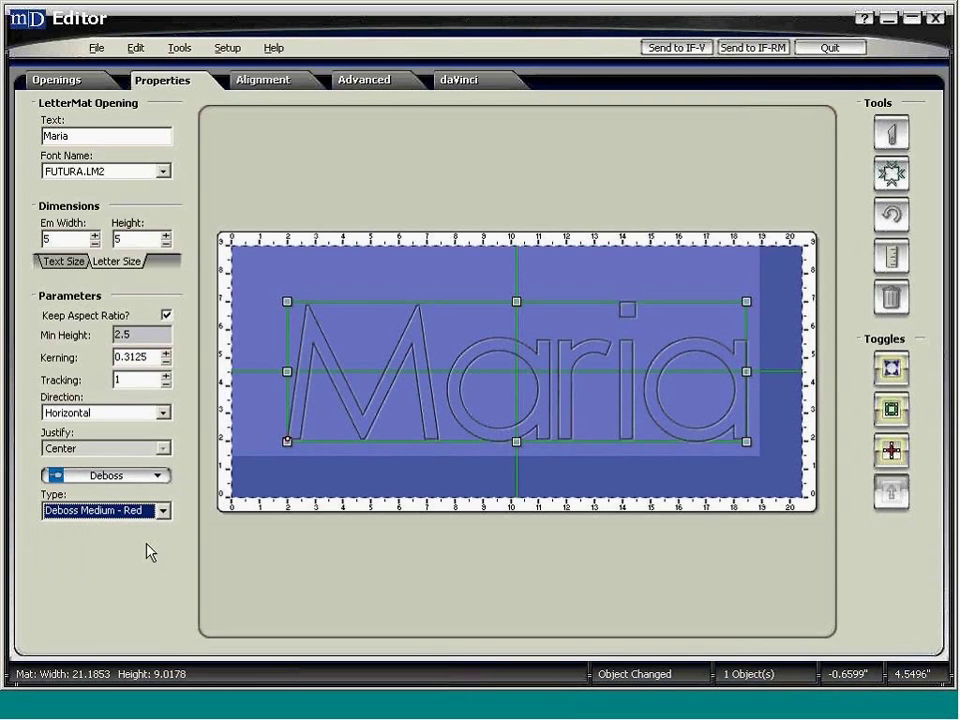
- Return the lettering to a 45° bevel V-Groove cut and quit the editor
{"action": "left_click", "coordinate": [139, 483]}
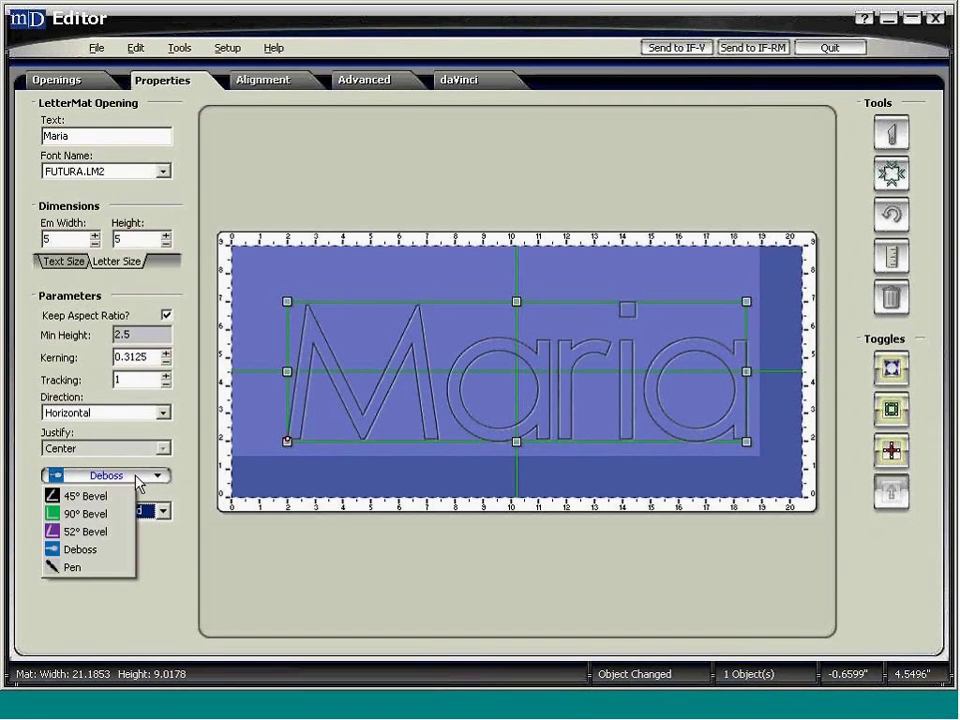
{"action": "left_click", "coordinate": [90, 495]}
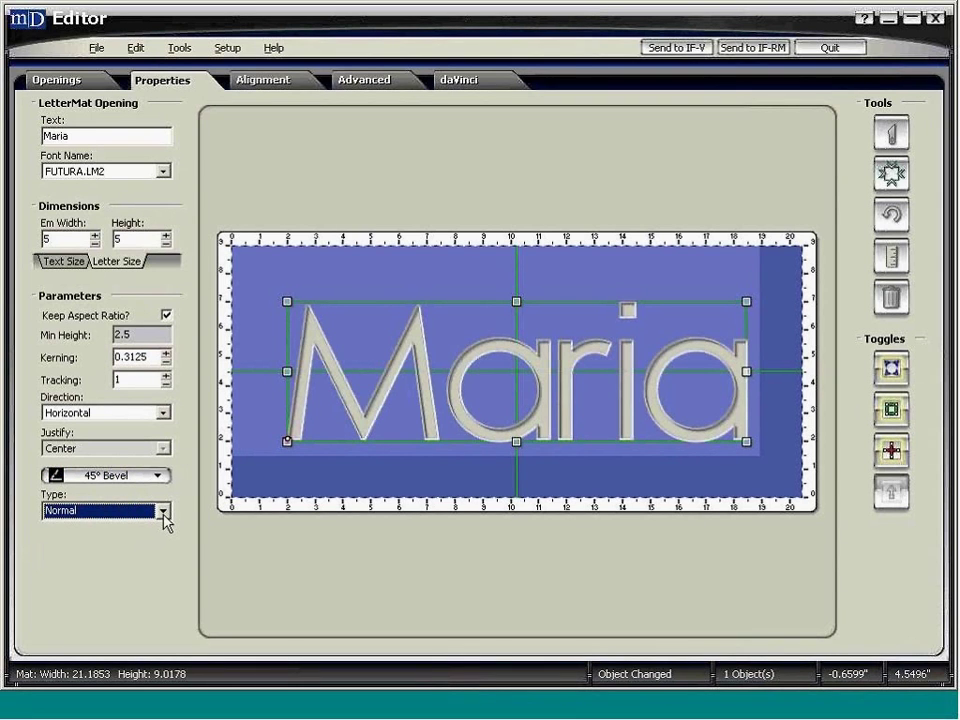
{"action": "left_click", "coordinate": [163, 511]}
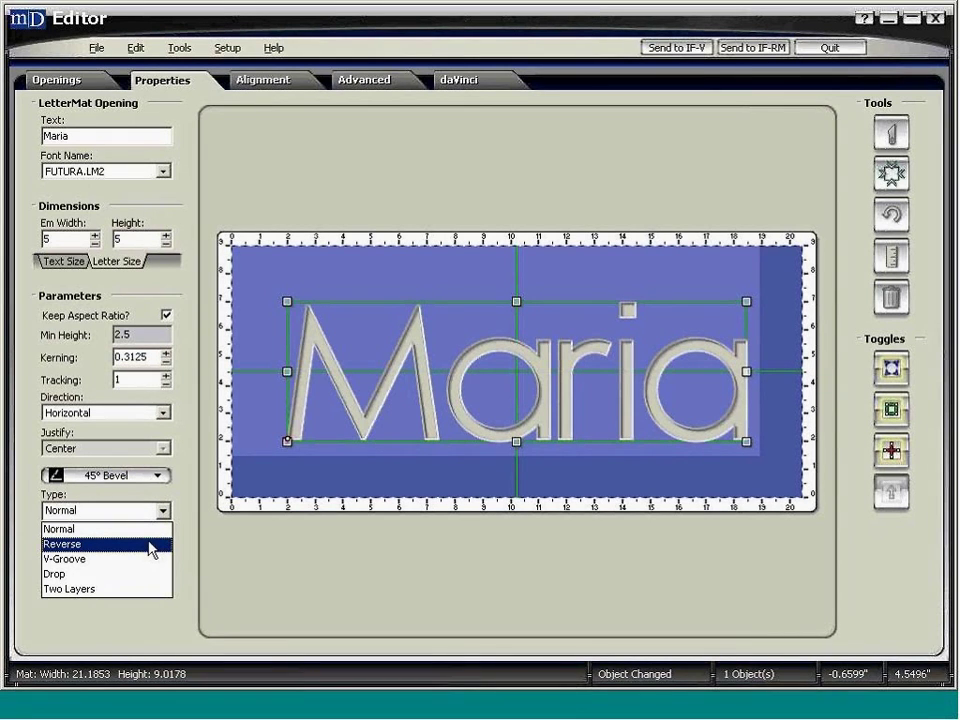
{"action": "left_click", "coordinate": [147, 560]}
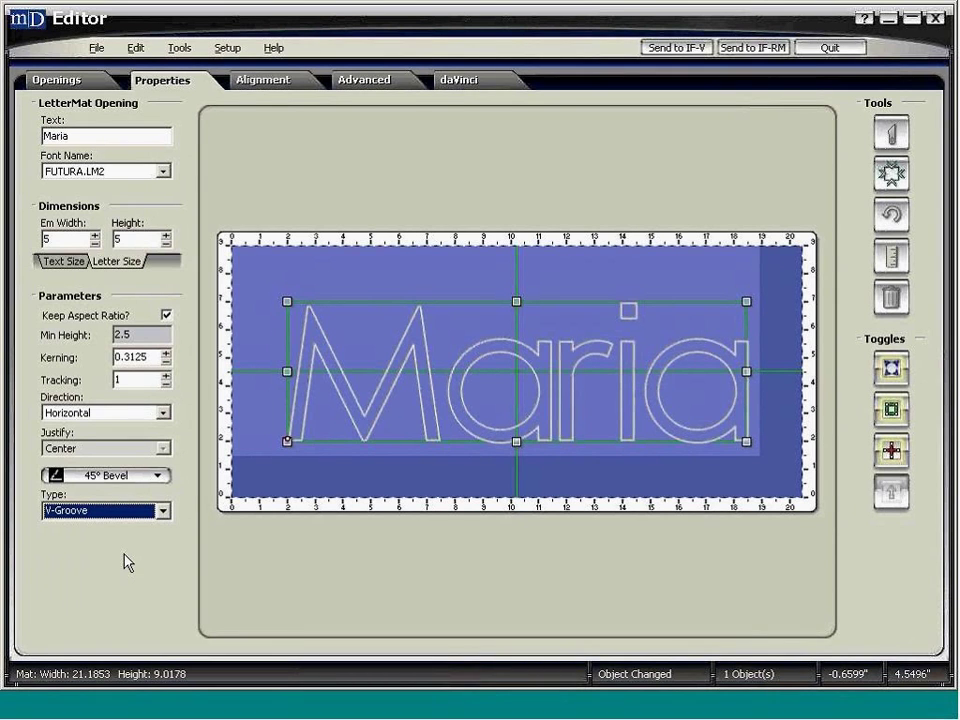
{"action": "left_click", "coordinate": [829, 47]}
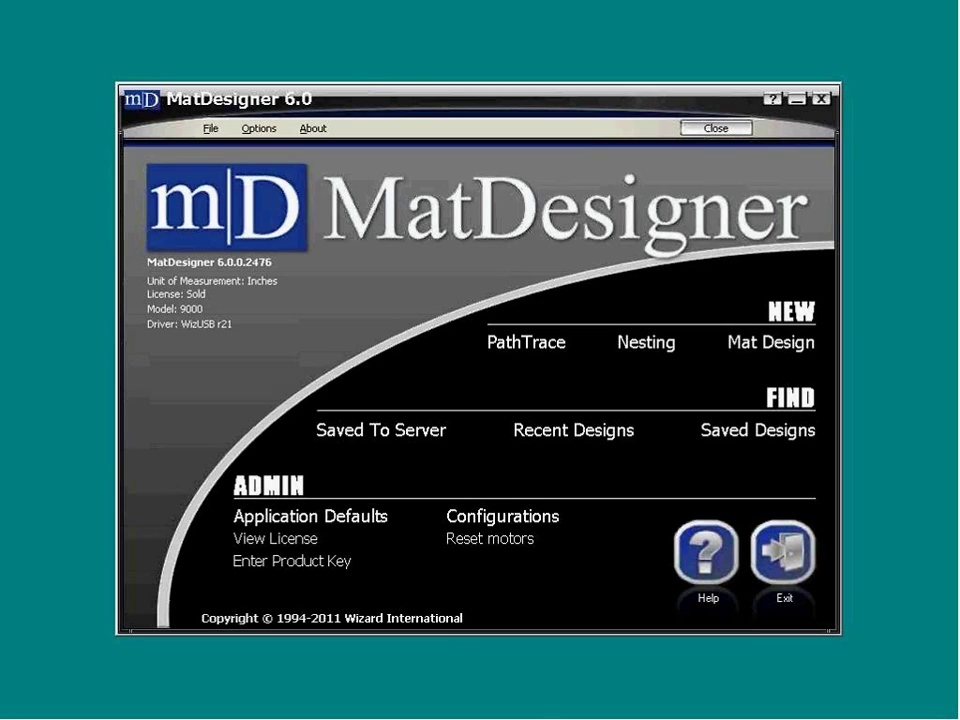
- Start a new Mat Design and skip the New Openings dialog, leaving an empty 16 × 20 mat
{"action": "left_click", "coordinate": [737, 348]}
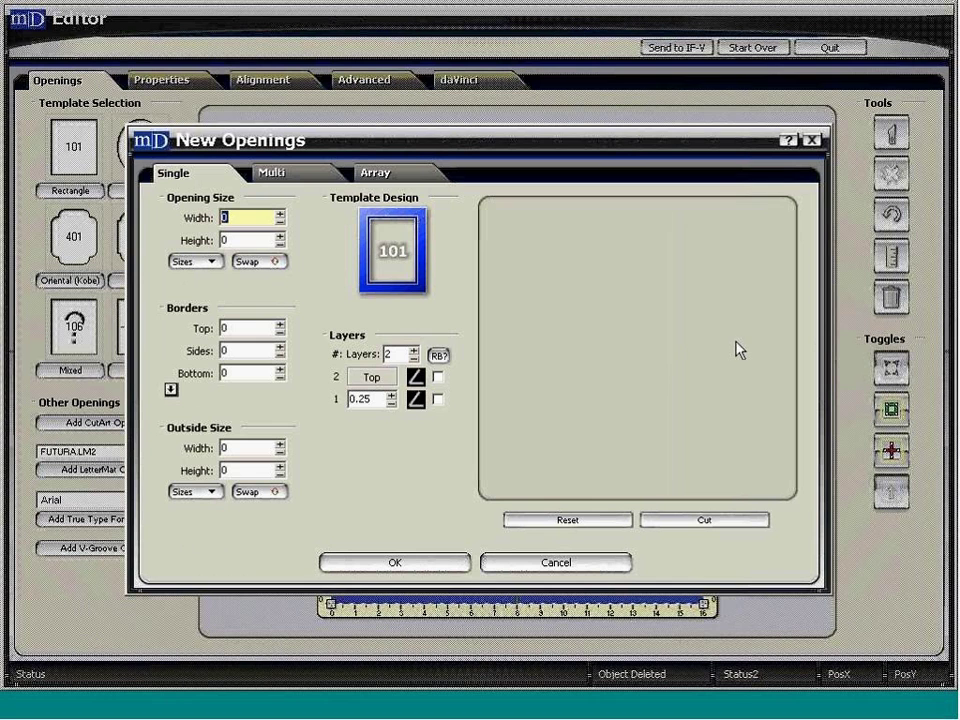
{"action": "left_click", "coordinate": [595, 567]}
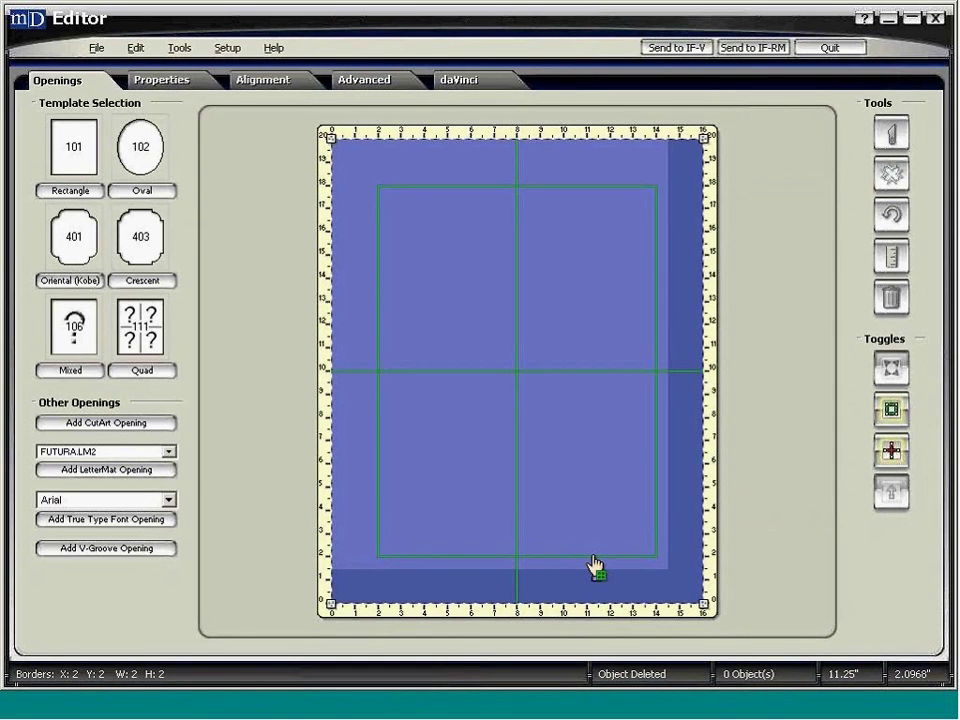
- Show the Help menu's Software Manuals list
{"action": "left_click", "coordinate": [287, 48]}
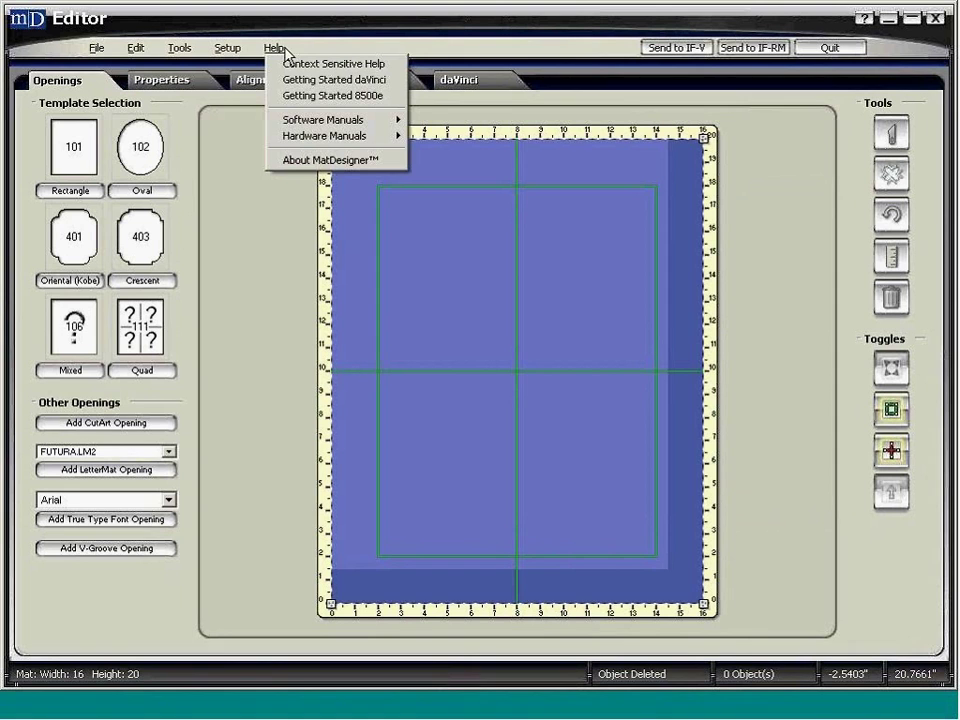
{"action": "mouse_move", "coordinate": [385, 126]}
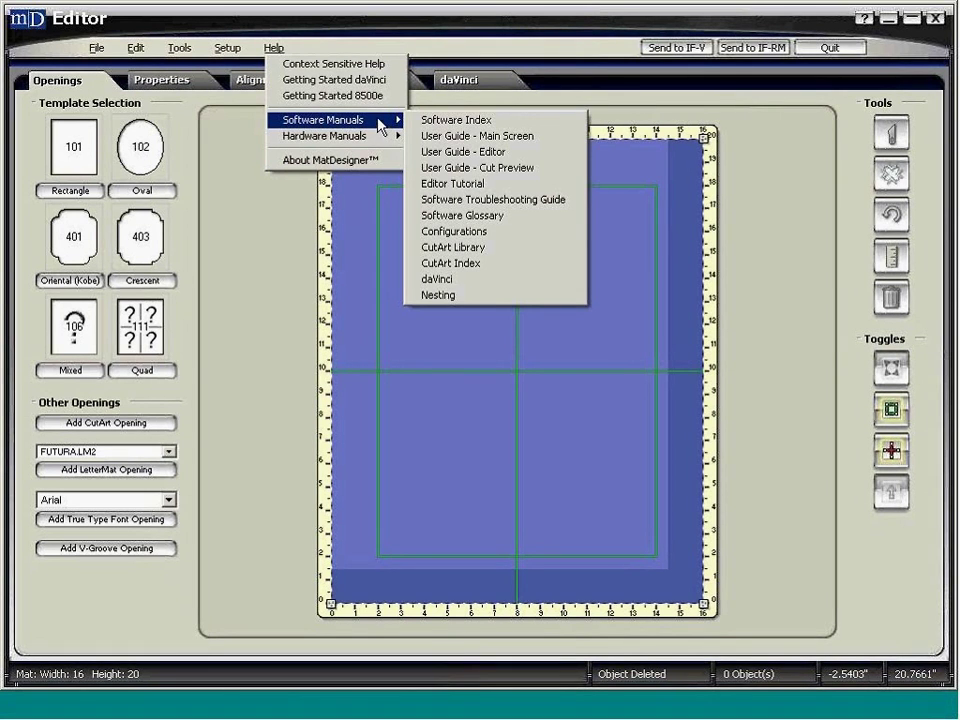
- Open the CutArt Library PDF in Adobe Reader, go back one page, then minimize Reader
{"action": "left_click", "coordinate": [501, 252]}
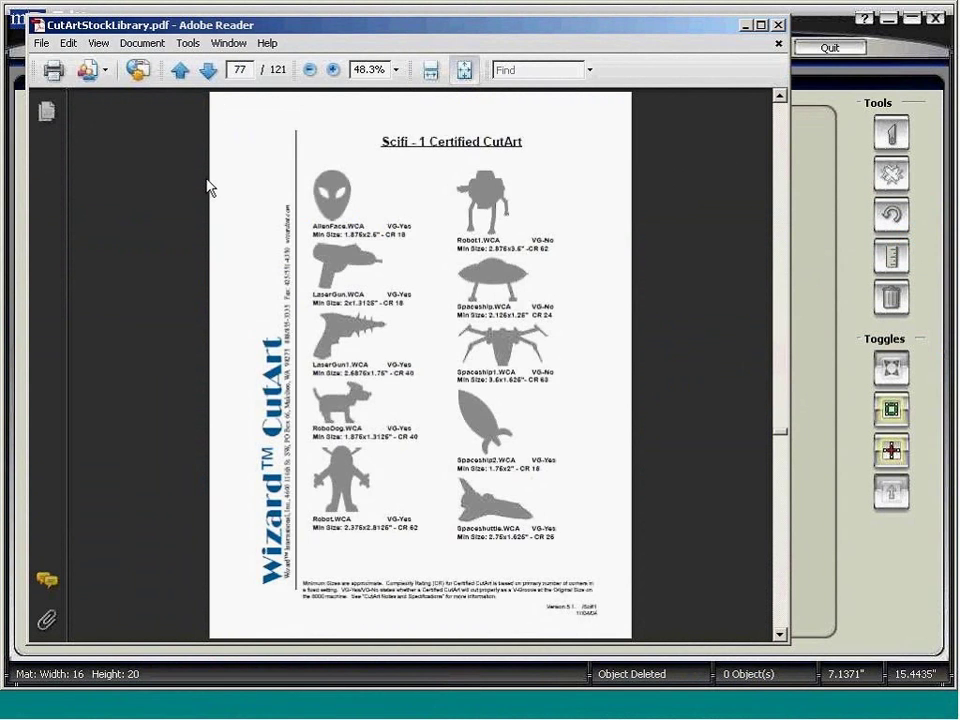
{"action": "key", "text": "Left"}
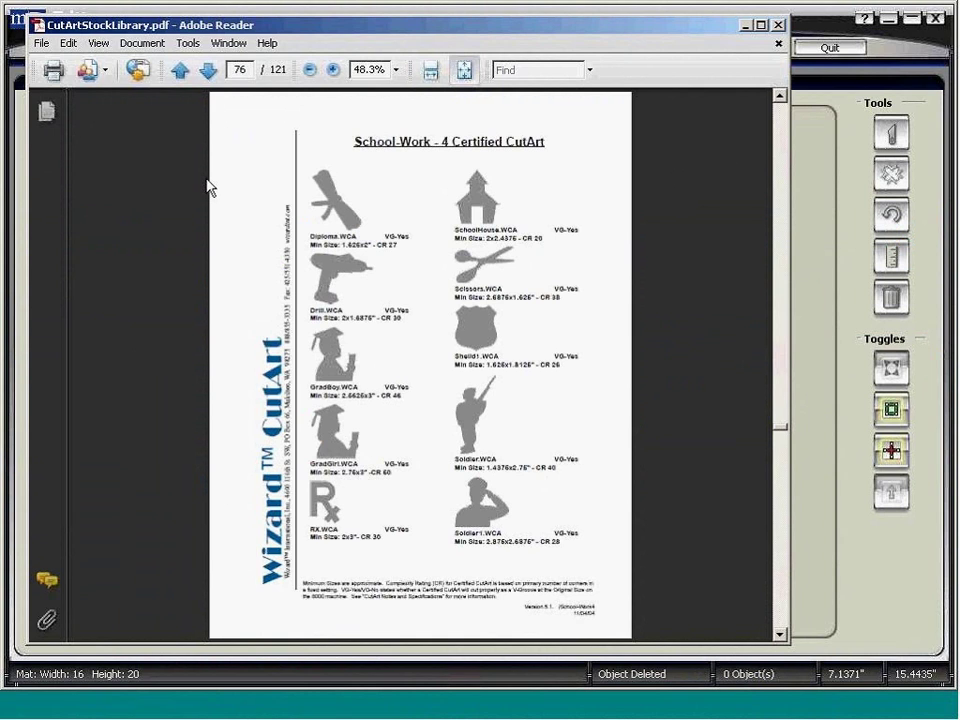
{"action": "left_click", "coordinate": [746, 25]}
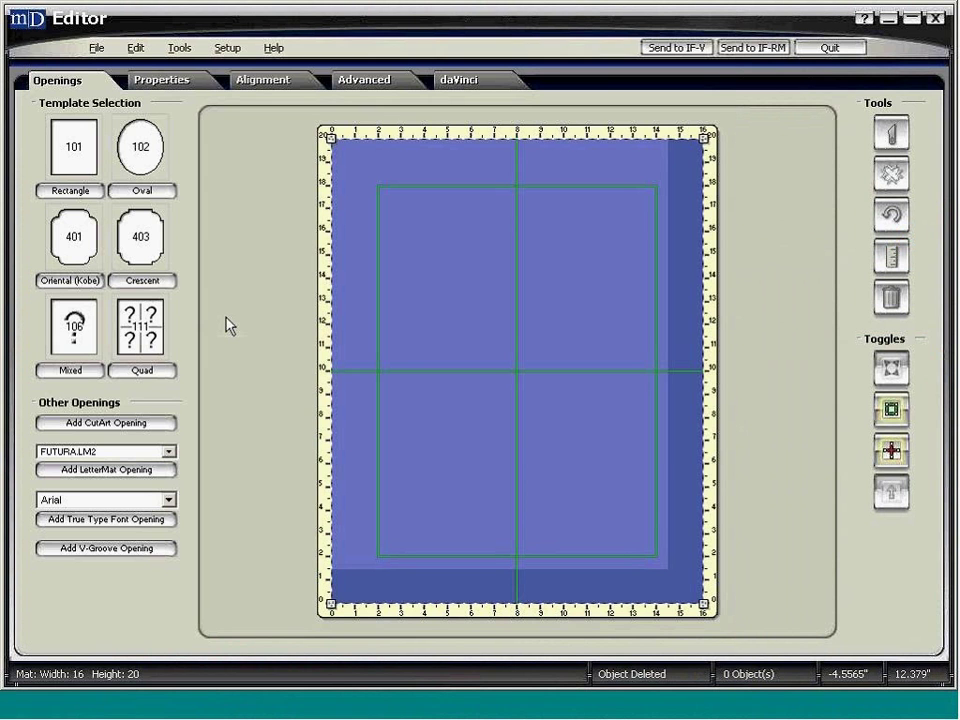
- Place Kangaroo.WCA from the Animals7 CutArt folder as a centred opening
{"action": "left_click", "coordinate": [160, 424]}
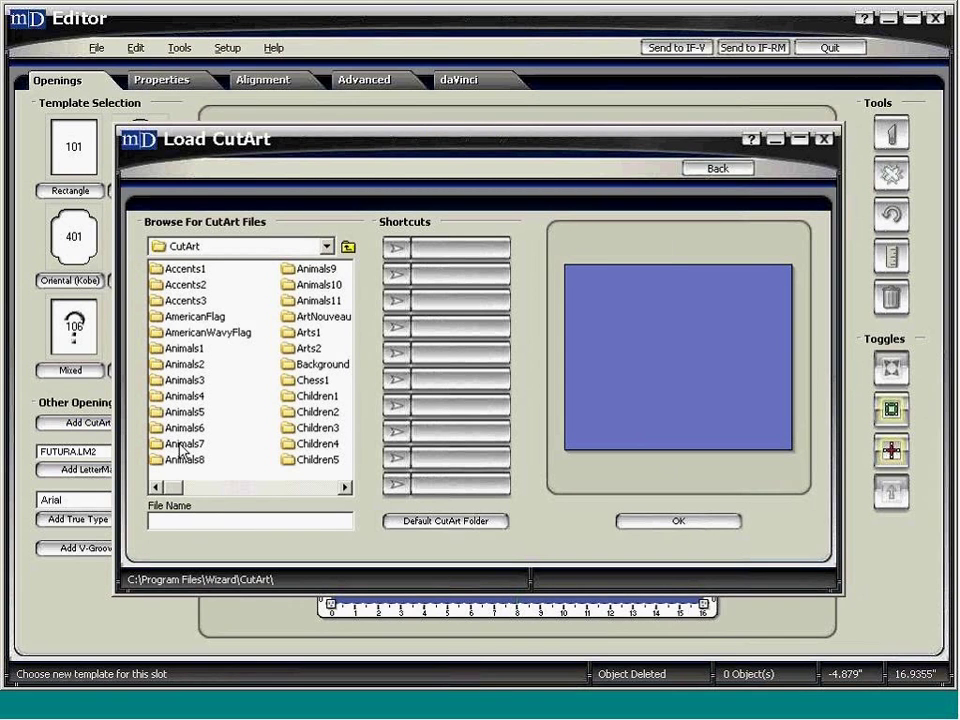
{"action": "double_click", "coordinate": [180, 446]}
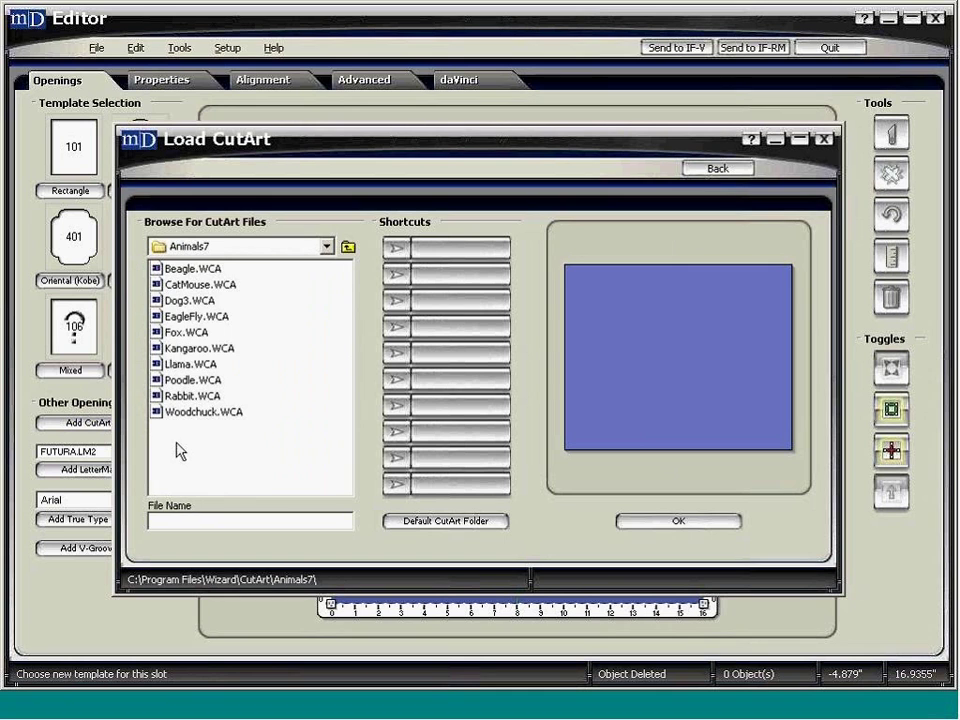
{"action": "left_click", "coordinate": [173, 346]}
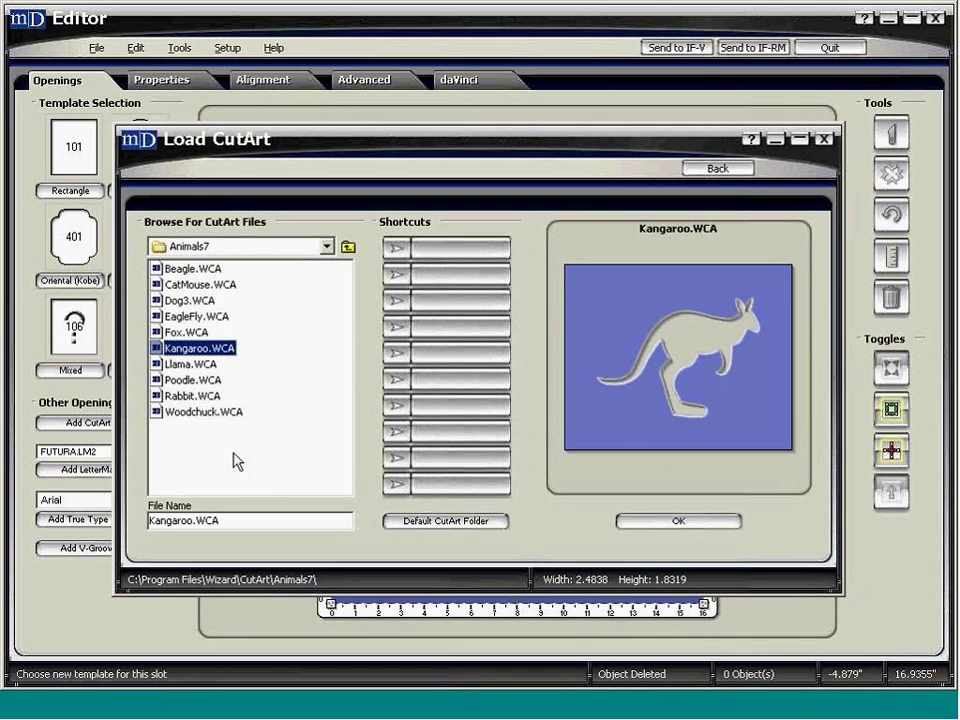
{"action": "left_click", "coordinate": [676, 521]}
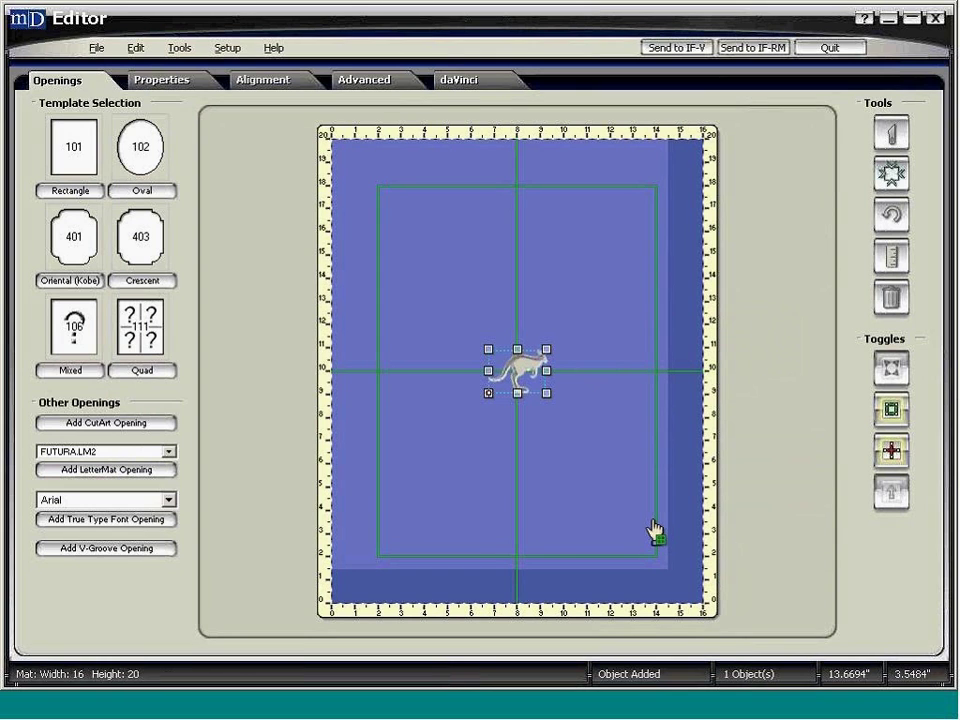
- Shrink the mat to about 6.48 × 5.83 around the kangaroo and show its properties
{"action": "left_click", "coordinate": [889, 370]}
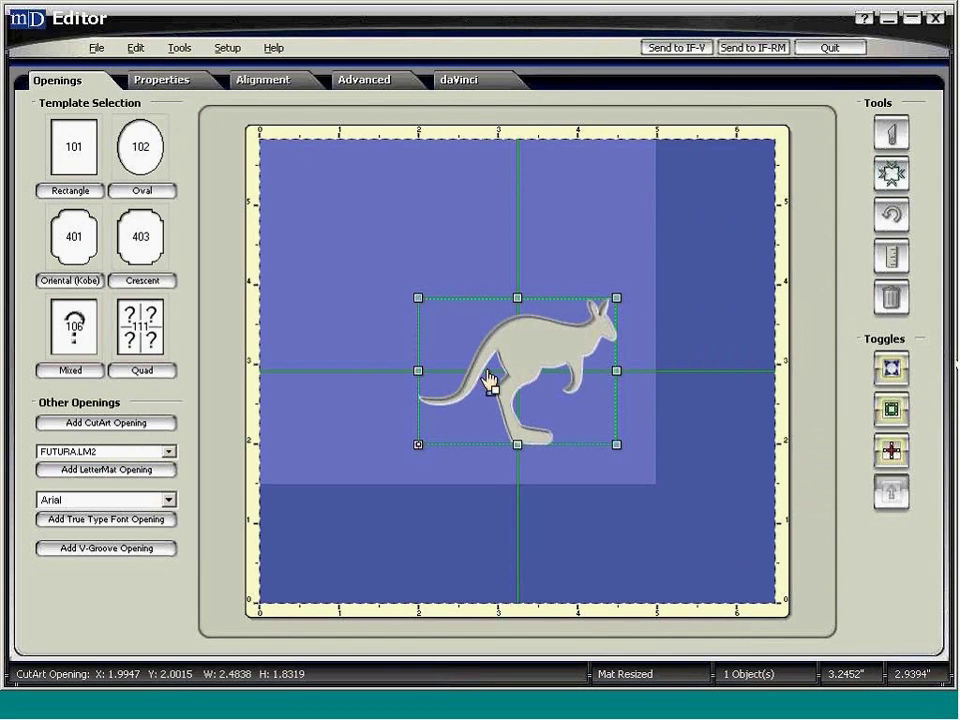
{"action": "left_click", "coordinate": [196, 84]}
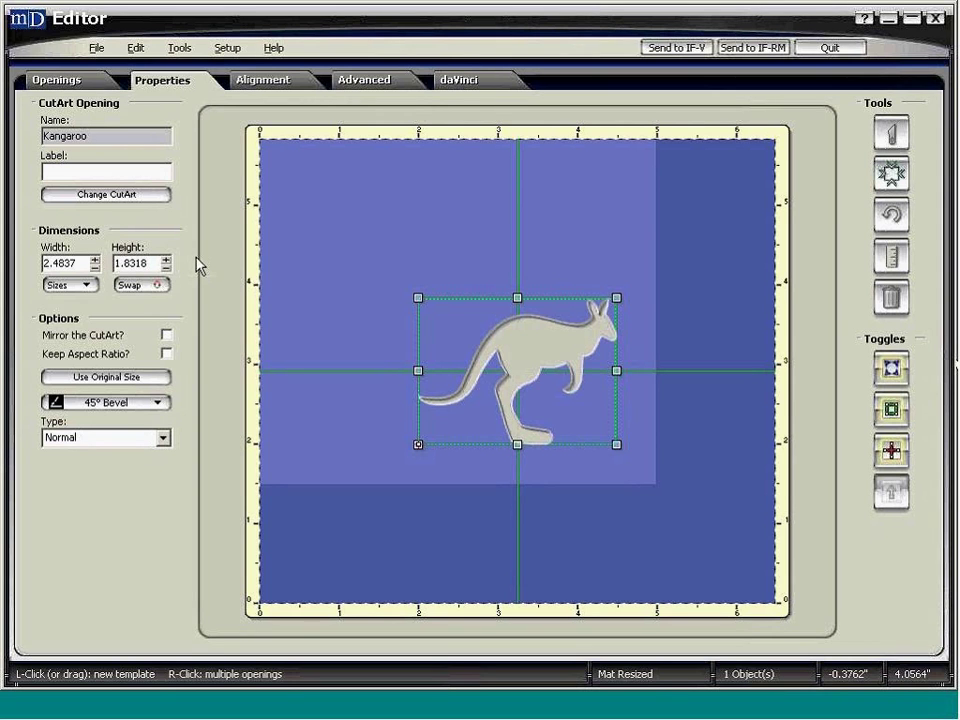
- Lock the kangaroo's aspect ratio and raise its height by several increments
{"action": "left_click", "coordinate": [166, 354]}
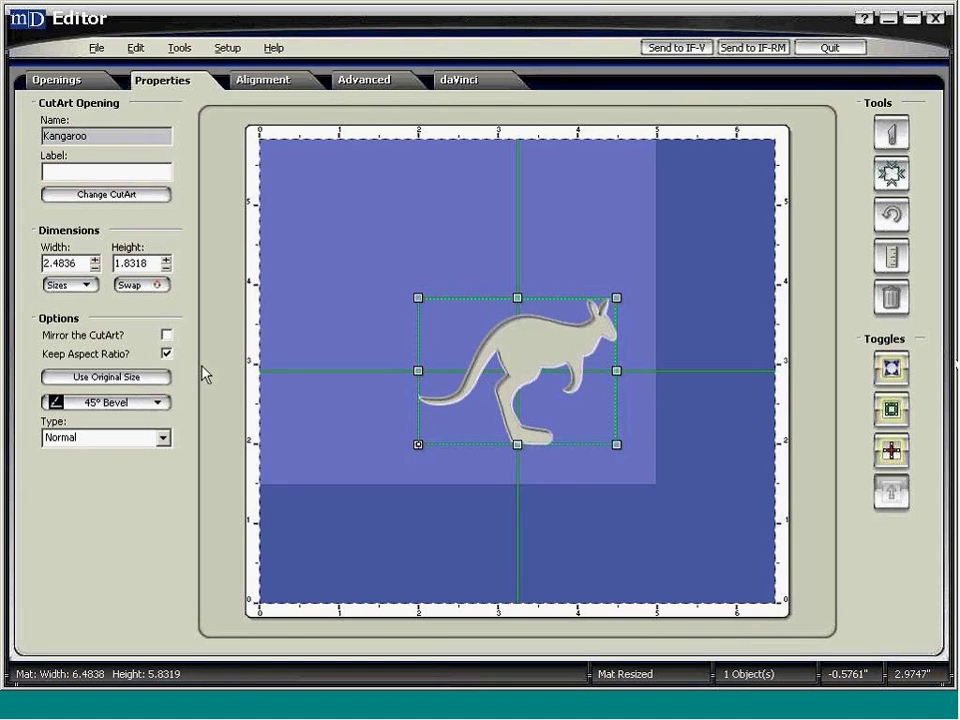
{"action": "double_click", "coordinate": [163, 262]}
{"action": "left_click", "coordinate": [166, 258]}
{"action": "left_click", "coordinate": [166, 258]}
{"action": "left_click", "coordinate": [166, 258]}
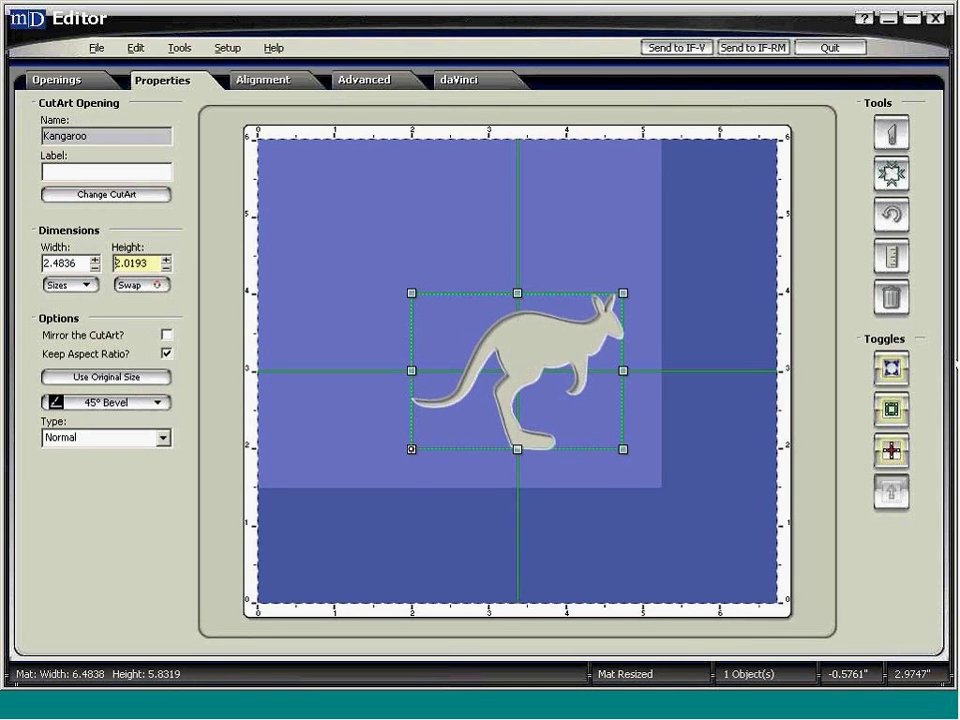
{"action": "left_click", "coordinate": [166, 258]}
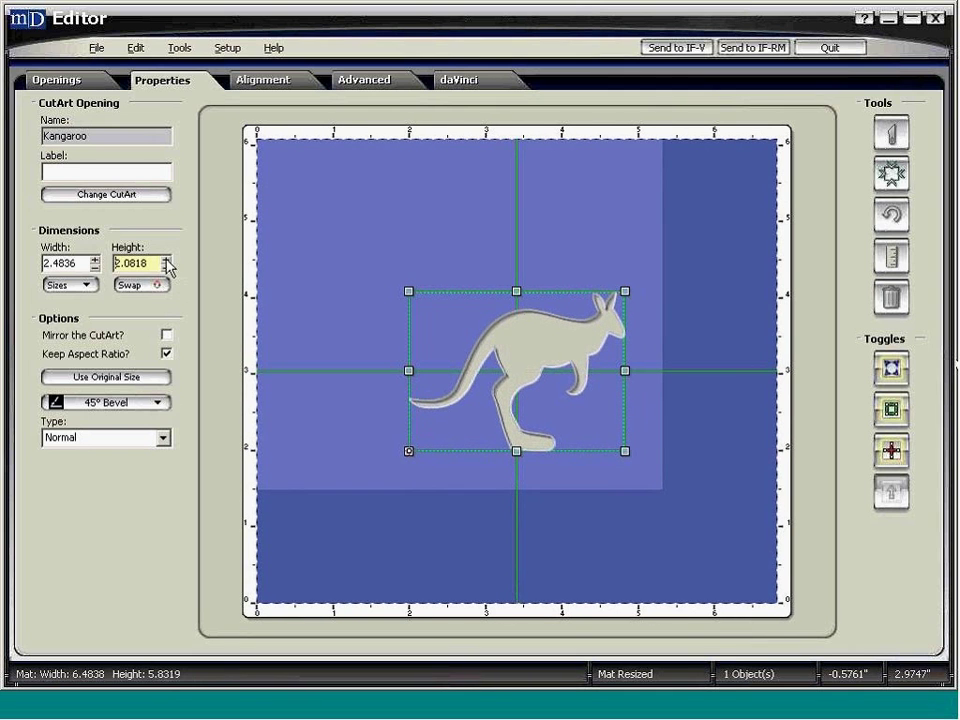
{"action": "left_click", "coordinate": [166, 258]}
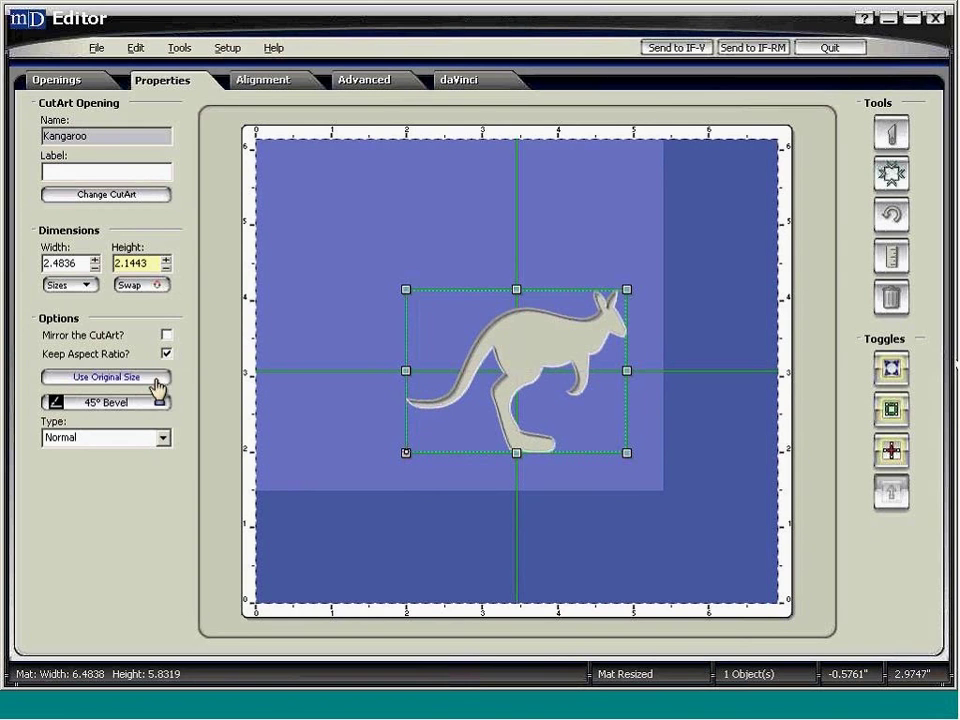
- Restore the kangaroo's original 2.4837 × 1.8318 size and mirror it to face left
{"action": "left_click", "coordinate": [156, 380]}
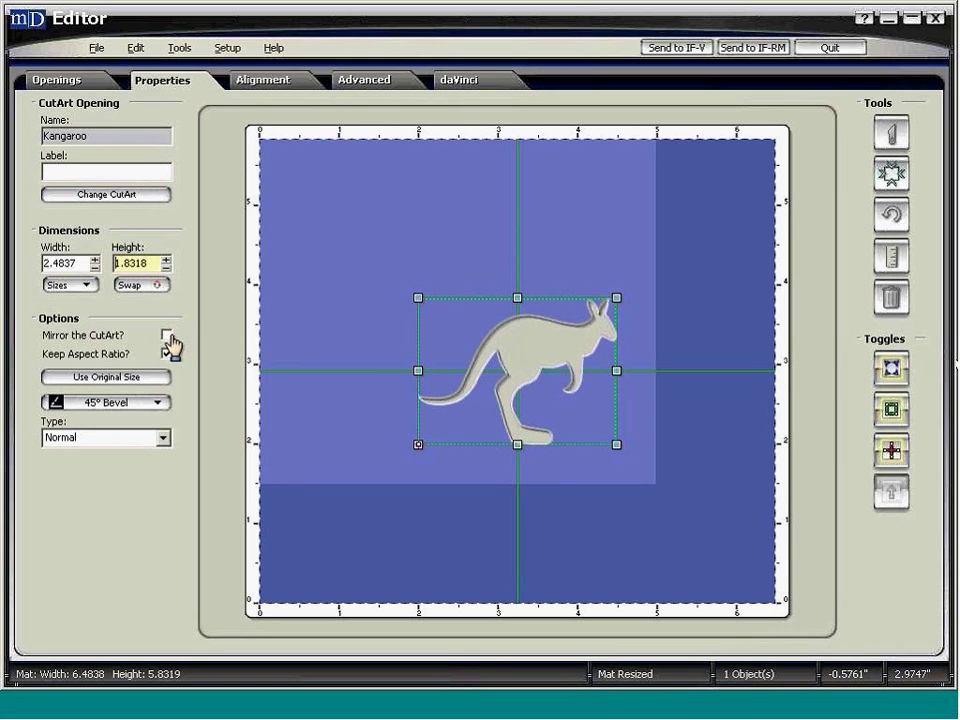
{"action": "left_click", "coordinate": [167, 336]}
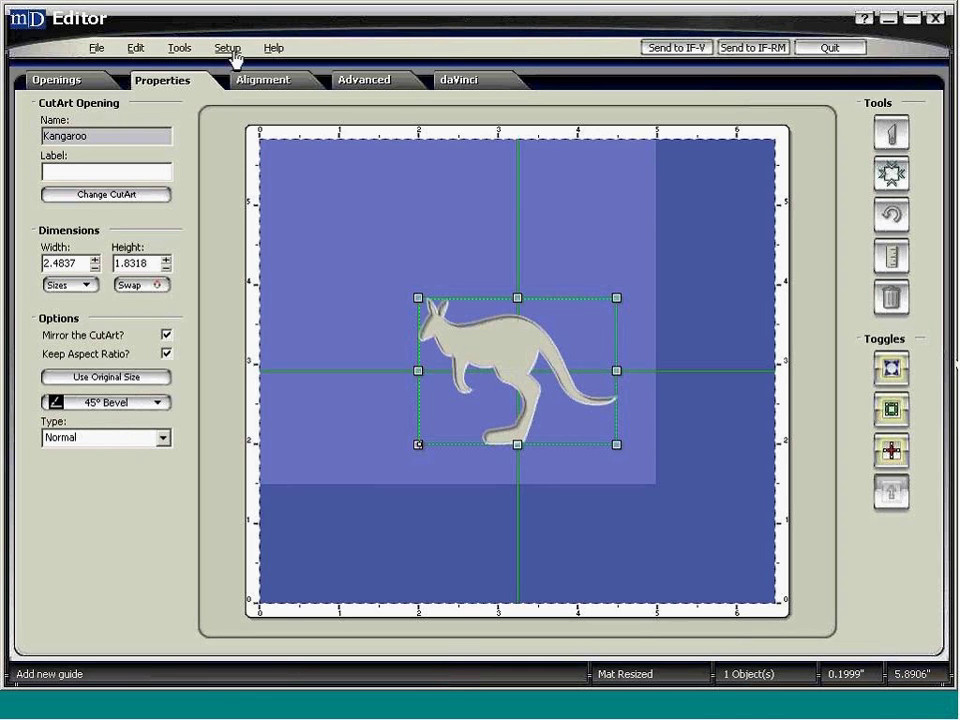
- Add a rectangle opening, resize it to 6.0625 by 4.0625, and move it above the kangaroo
{"action": "left_click", "coordinate": [90, 82]}
{"action": "left_click", "coordinate": [77, 167]}
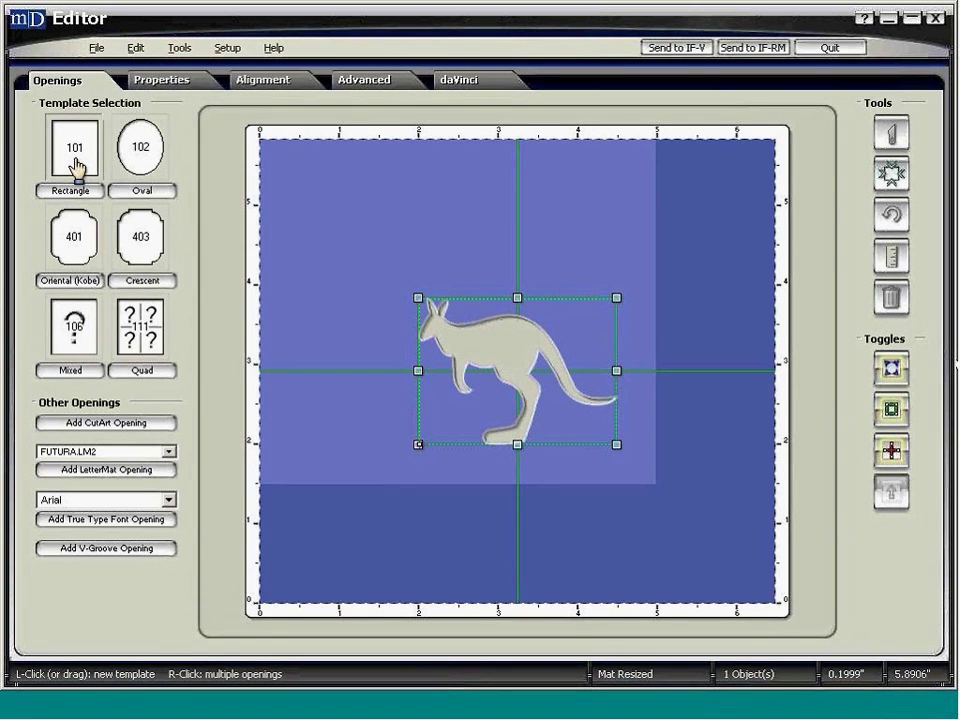
{"action": "left_click_drag", "start_coordinate": [631, 512], "coordinate": [739, 469]}
{"action": "left_click_drag", "start_coordinate": [546, 378], "coordinate": [505, 255]}
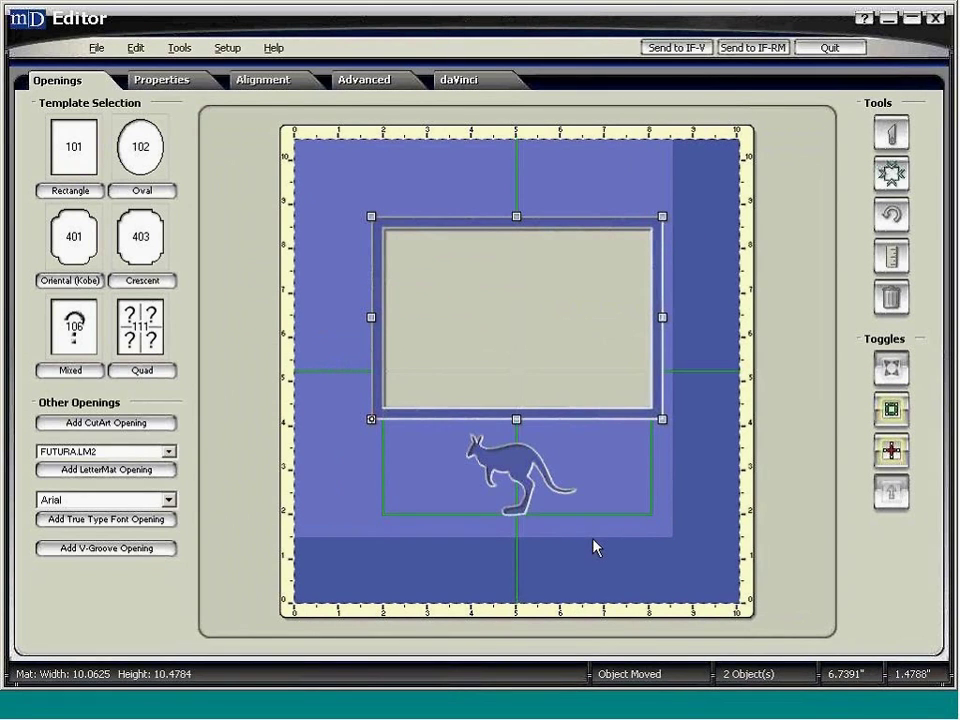
- Shift the kangaroo slightly right, then select both the rectangle and kangaroo openings
{"action": "mouse_move", "coordinate": [521, 474]}
{"action": "left_mouse_down"}
{"action": "mouse_move", "coordinate": [566, 461]}
{"action": "mouse_move", "coordinate": [522, 462]}
{"action": "left_mouse_up"}
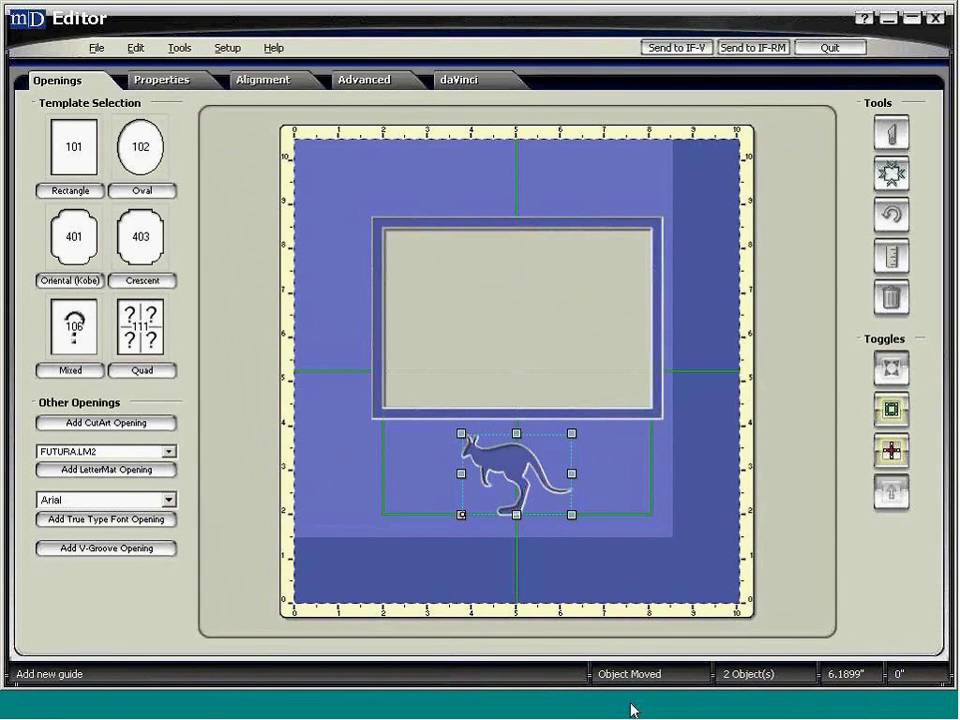
{"action": "key", "text": "Right"}
{"action": "key", "text": "Right"}
{"action": "key", "text": "Right"}
{"action": "key", "text": "Right"}
{"action": "key", "text": "Right"}
{"action": "key", "text": "Right"}
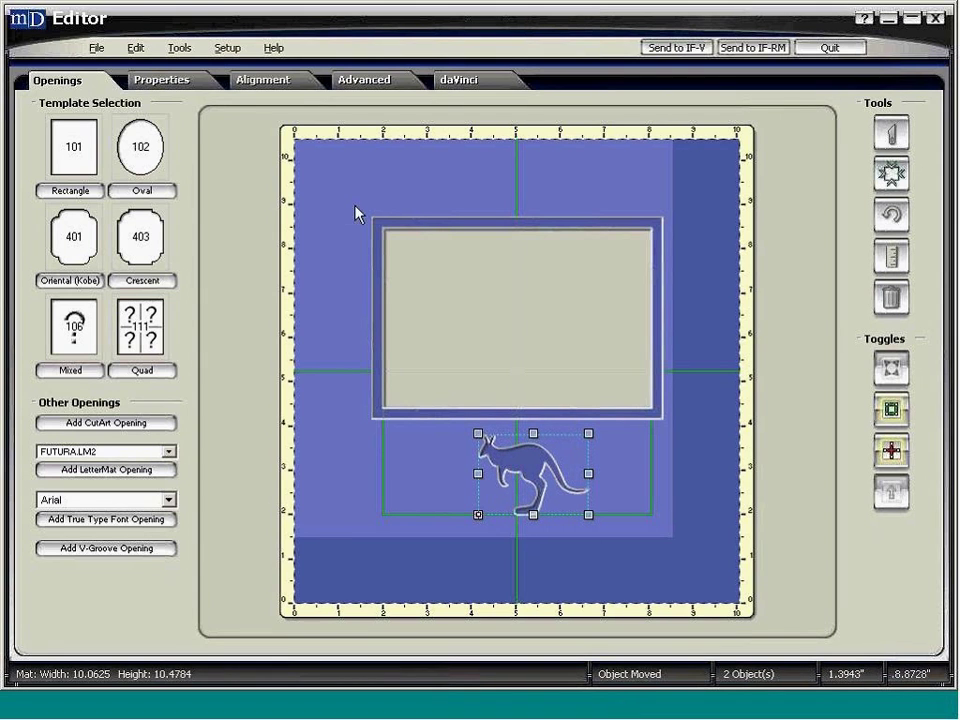
{"action": "left_click_drag", "start_coordinate": [354, 203], "coordinate": [684, 571]}
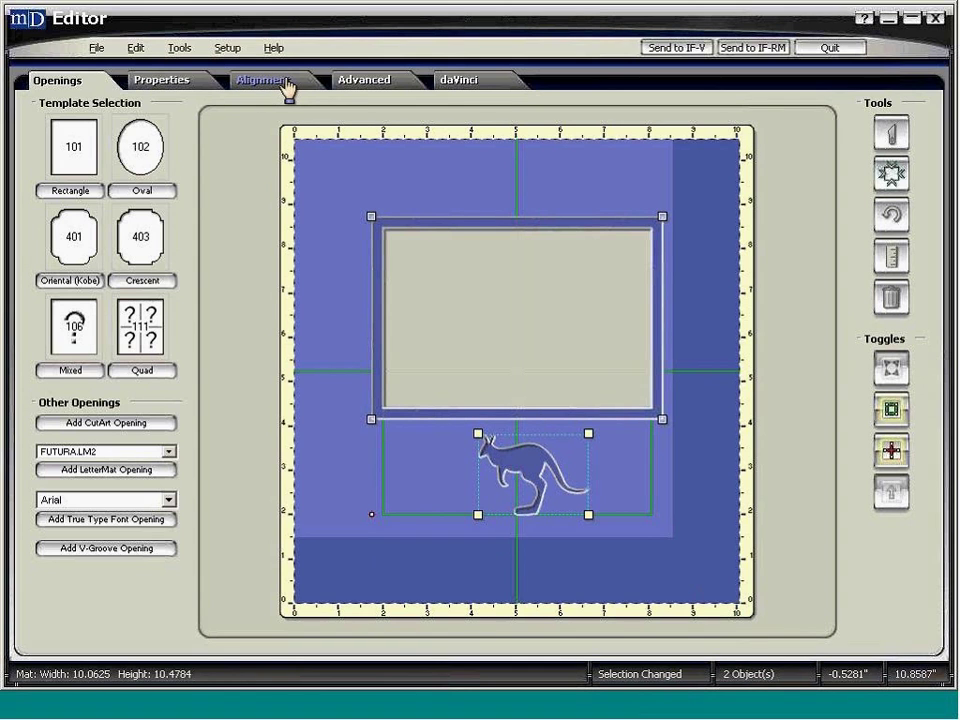
- Apply Align objects to center so the kangaroo sits under the rectangle's middle
{"action": "left_click", "coordinate": [265, 86]}
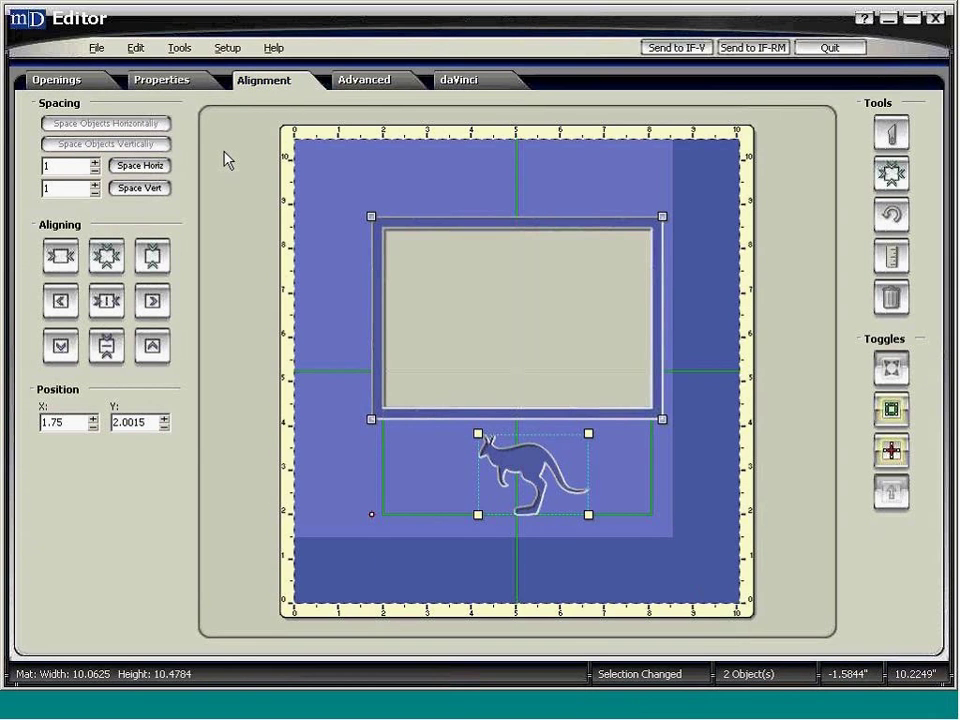
{"action": "left_click", "coordinate": [107, 310]}
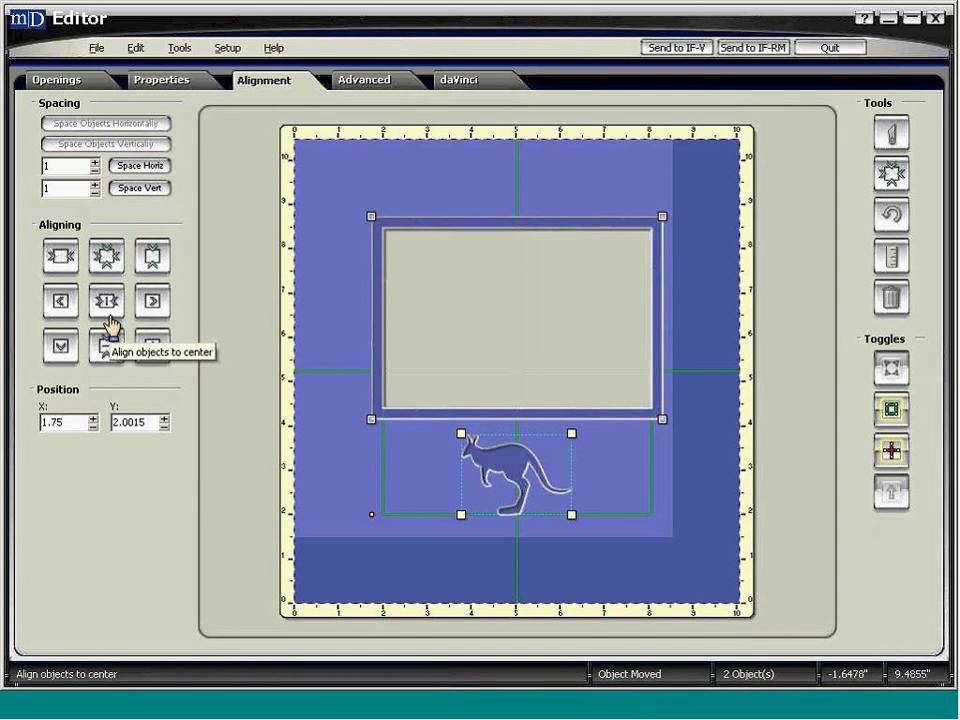